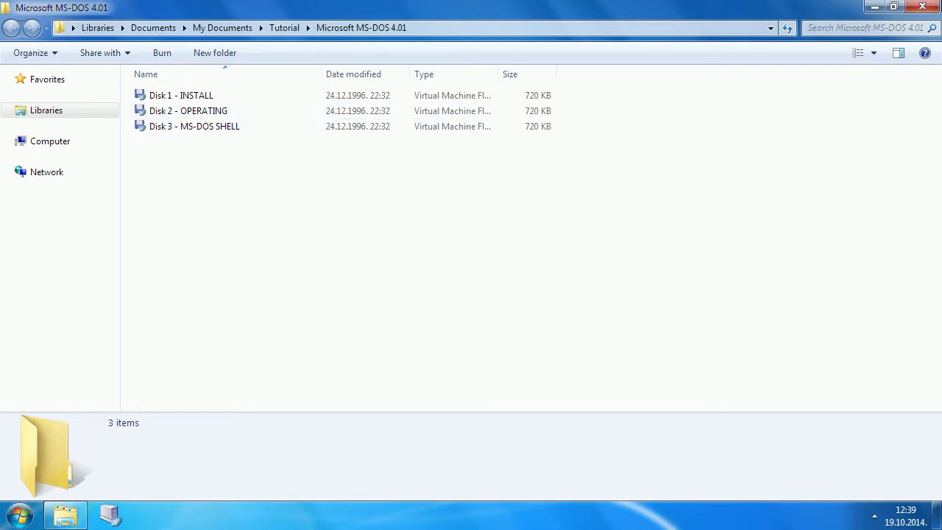
- Close the Explorer folder holding the three MS-DOS 4.01 floppy images
left_click(921, 6)
- Launch Virtual PC and start a new virtual machine named MS-DOS 4.X
left_click(111, 515)
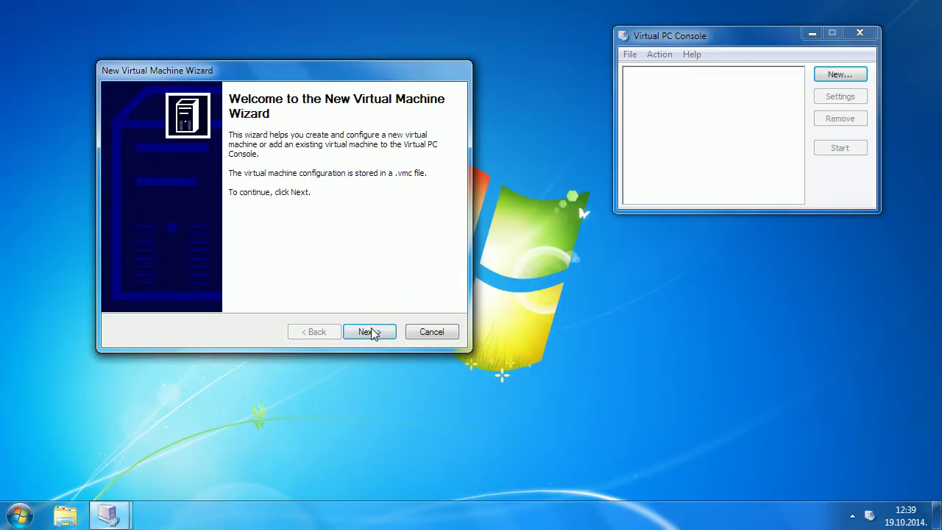
left_click(371, 331)
left_click(368, 332)
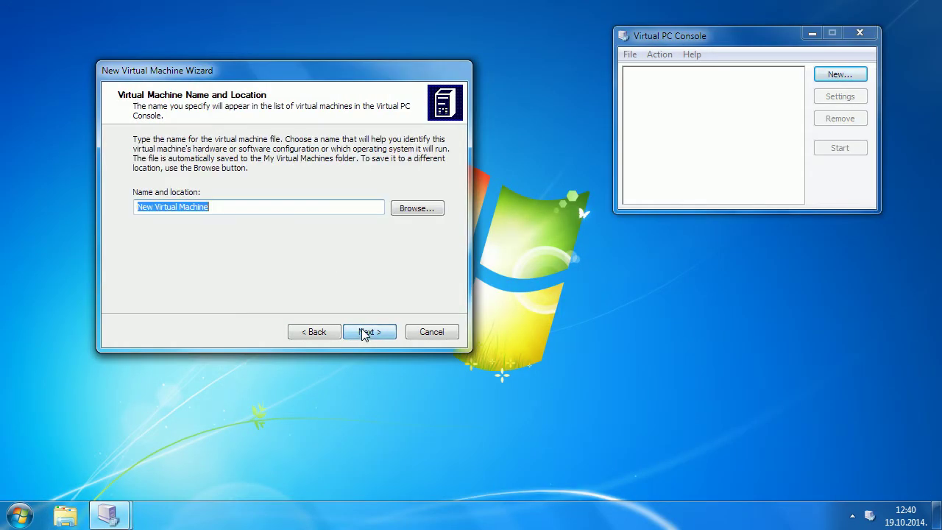
type("MS-DOS 6")
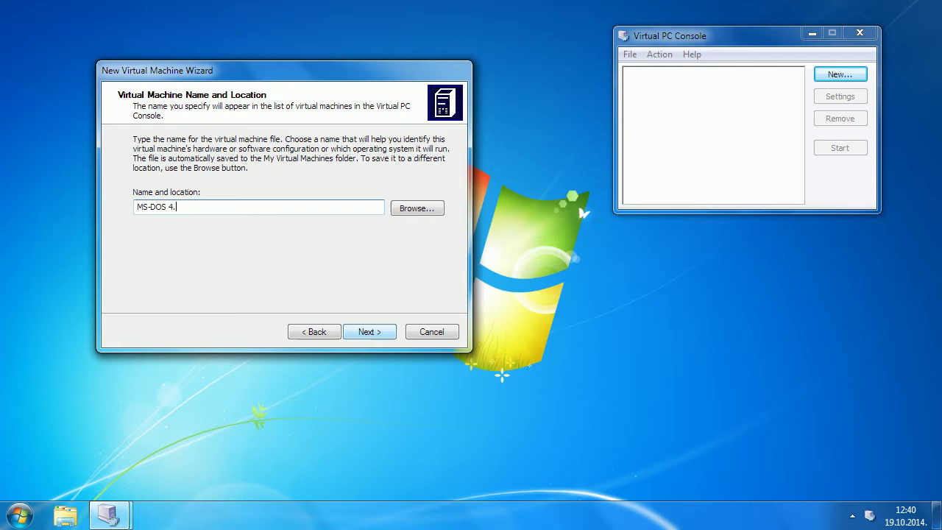
left_click(364, 332)
left_click(362, 331)
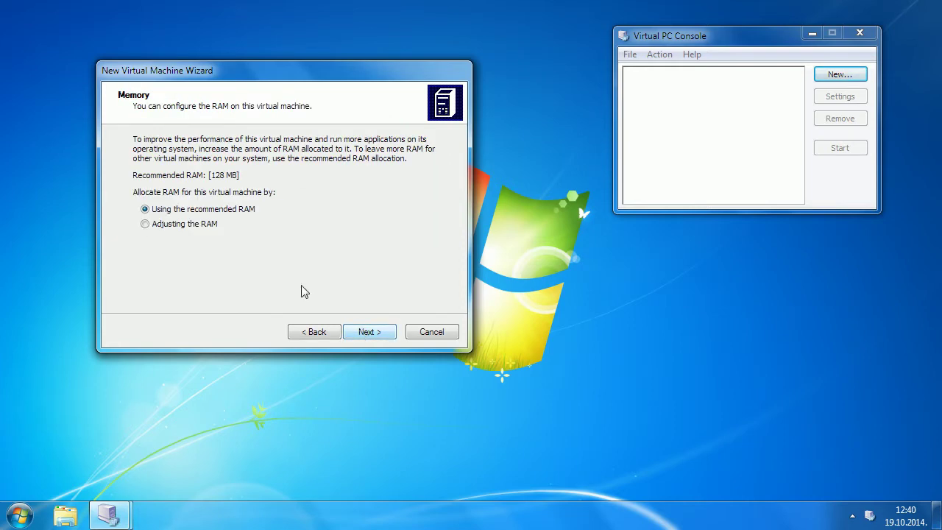
- Give the new machine 16 MB of RAM
left_click(205, 227)
double_click(409, 261)
type("16")
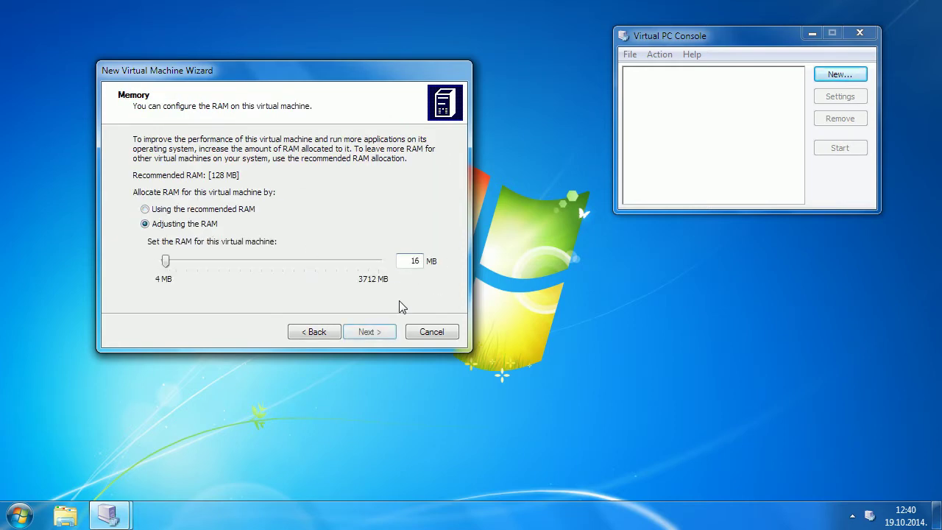
left_click(370, 332)
- Create a new 2048 MB virtual hard disk for the machine
left_click(200, 230)
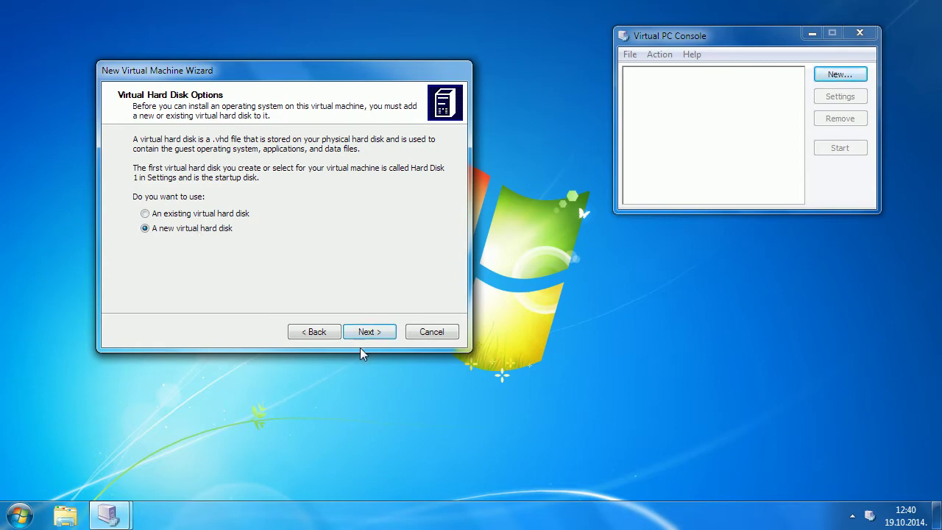
left_click(365, 332)
double_click(267, 244)
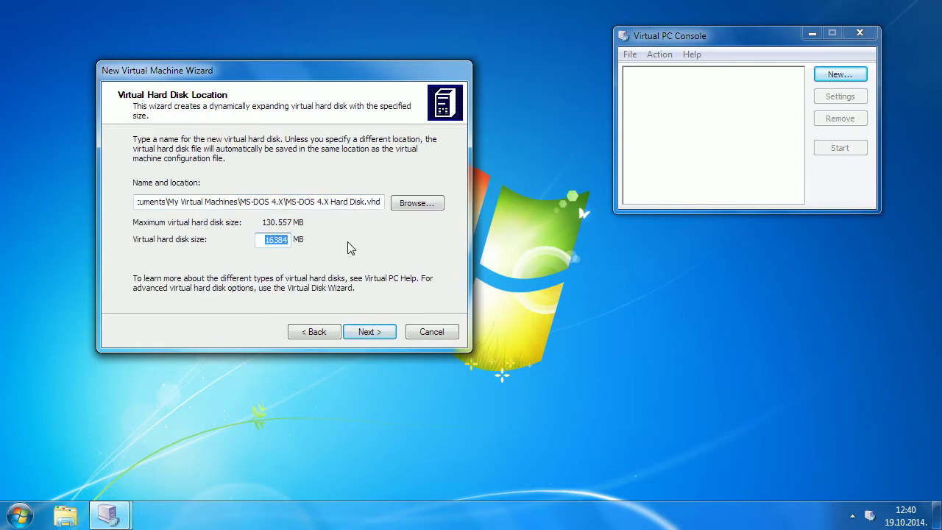
type("2048")
key("Return")
key("Return")
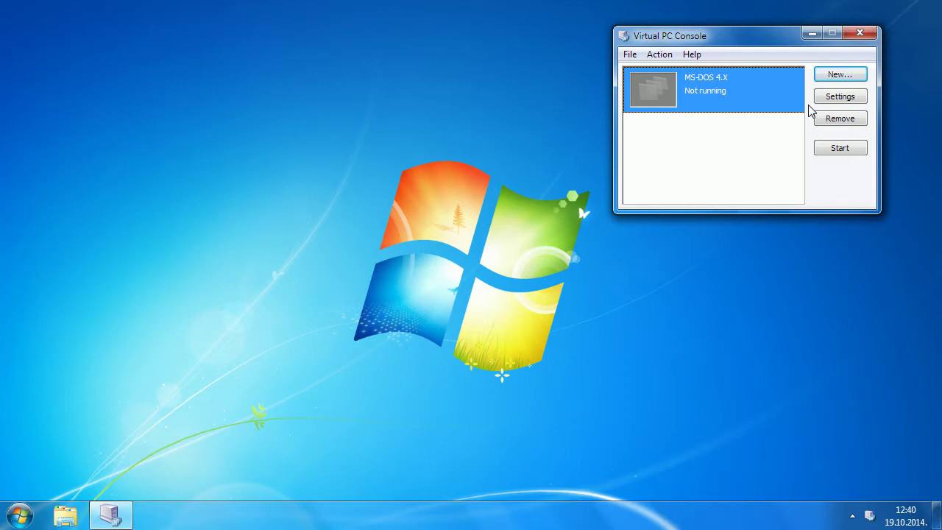
- Start MS-DOS 4.X and open the BIOS Advanced IDE Configuration page
double_click(768, 99)
key("Delete")
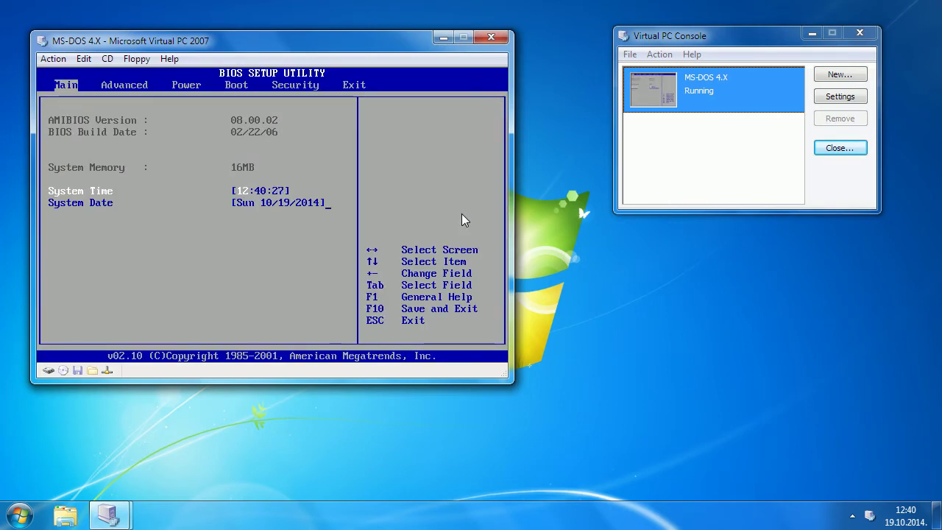
key("Right")
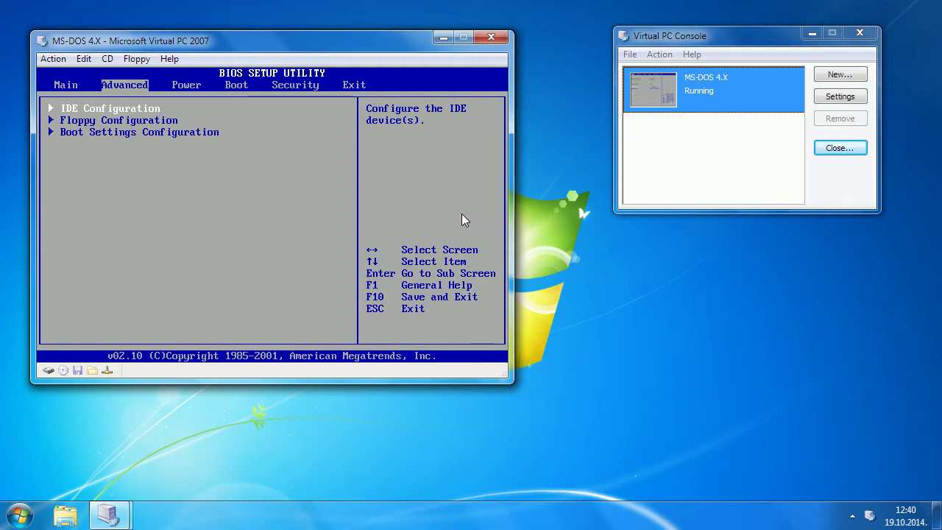
key("Return")
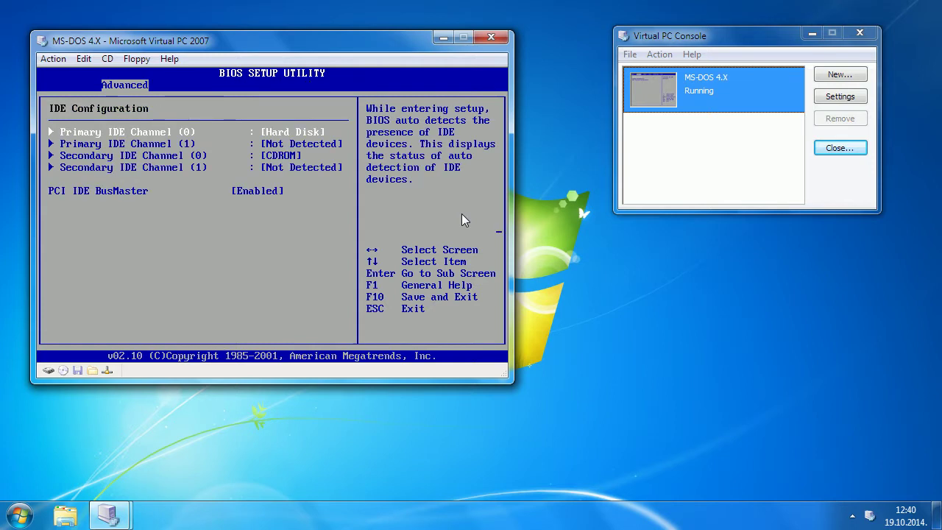
- Set PCI IDE BusMaster to Disabled and choose Exit Saving Changes
key("Down")
key("Down")
key("Down")
key("Down")
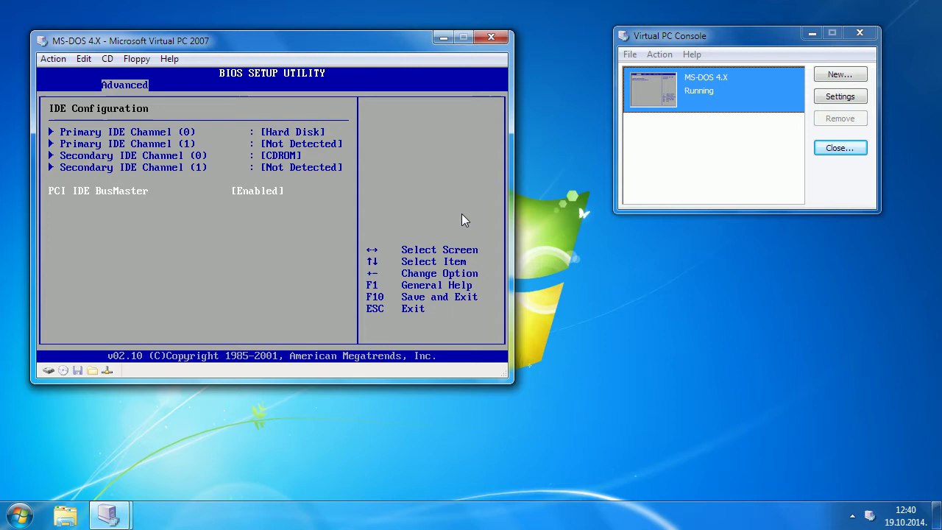
key("Return")
key("Up")
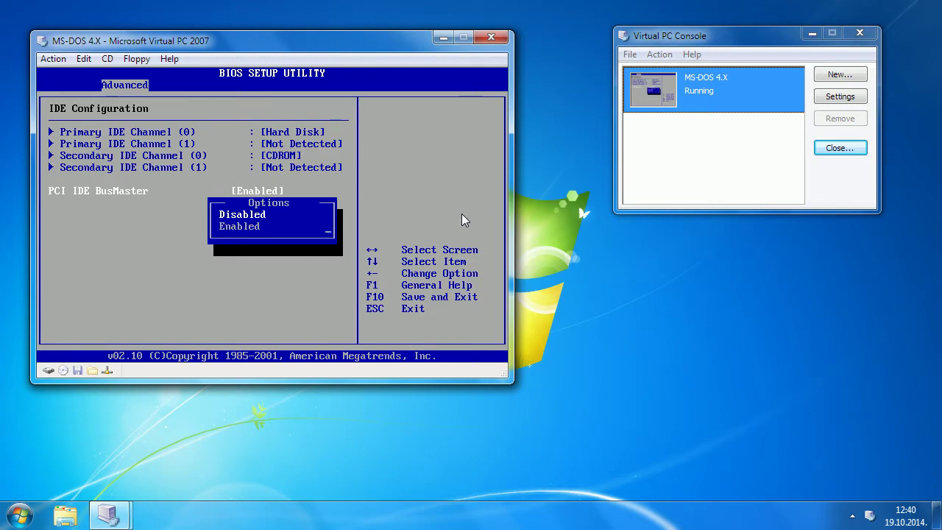
key("Return")
key("Escape")
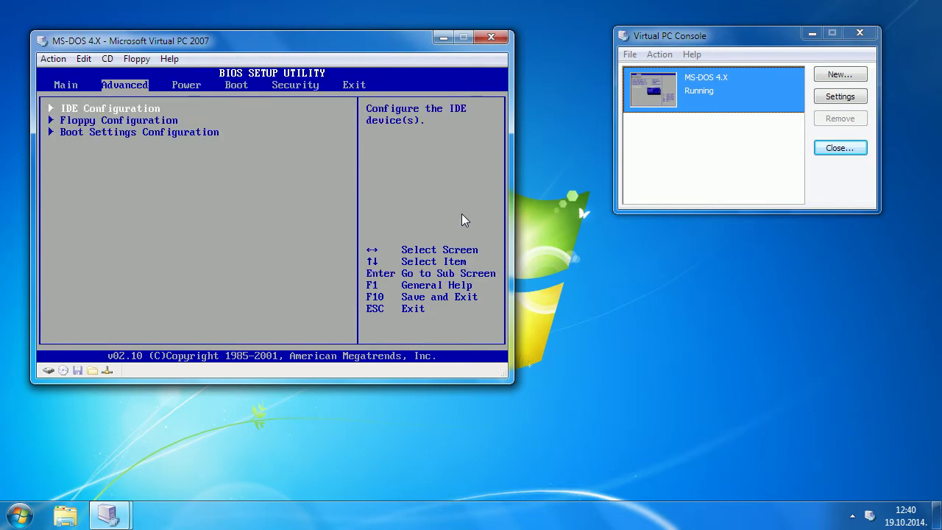
key("Right")
key("Right")
key("Right")
key("Right")
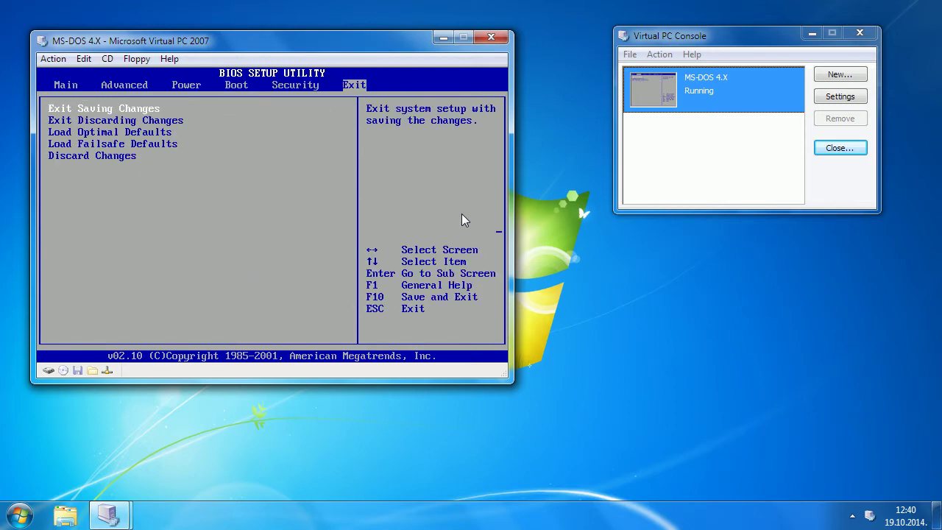
key("Return")
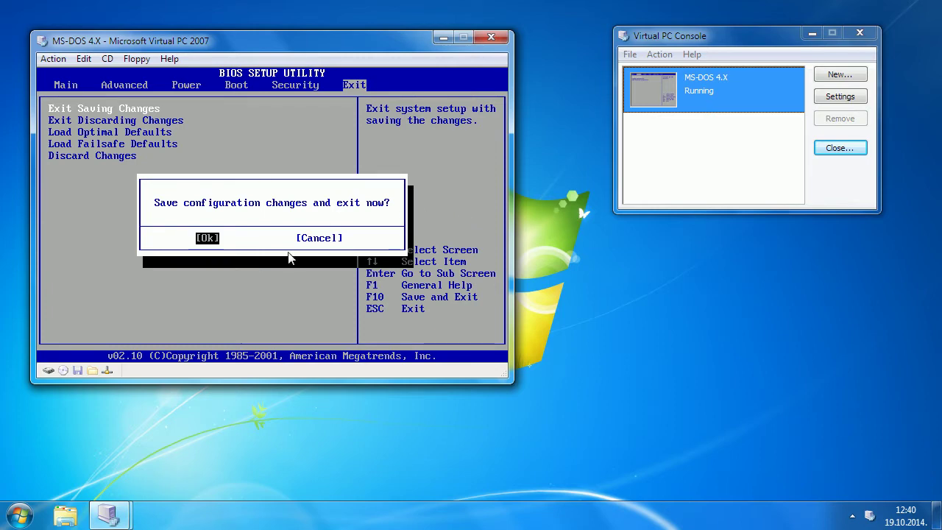
- Insert the Disk 1 - INSTALL image, save BIOS changes, and boot to the installer Introduction
right_click(78, 370)
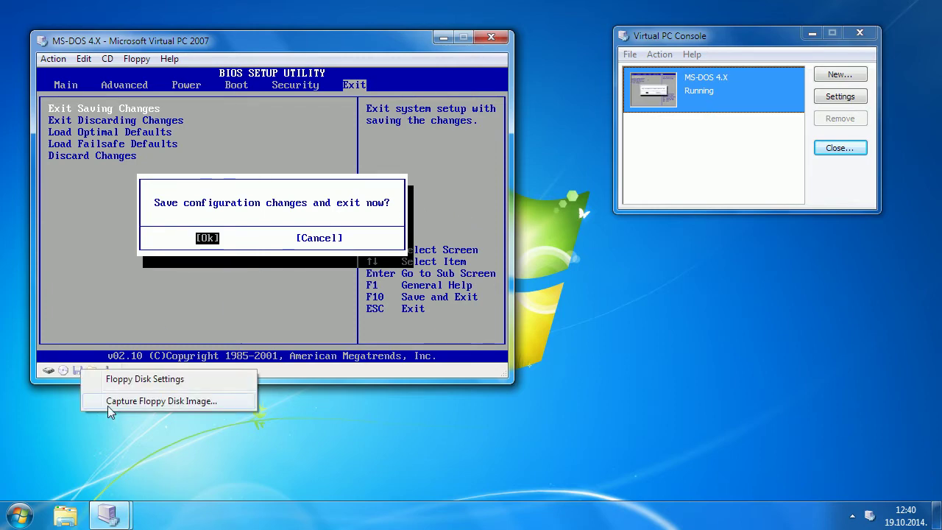
left_click(107, 403)
double_click(181, 127)
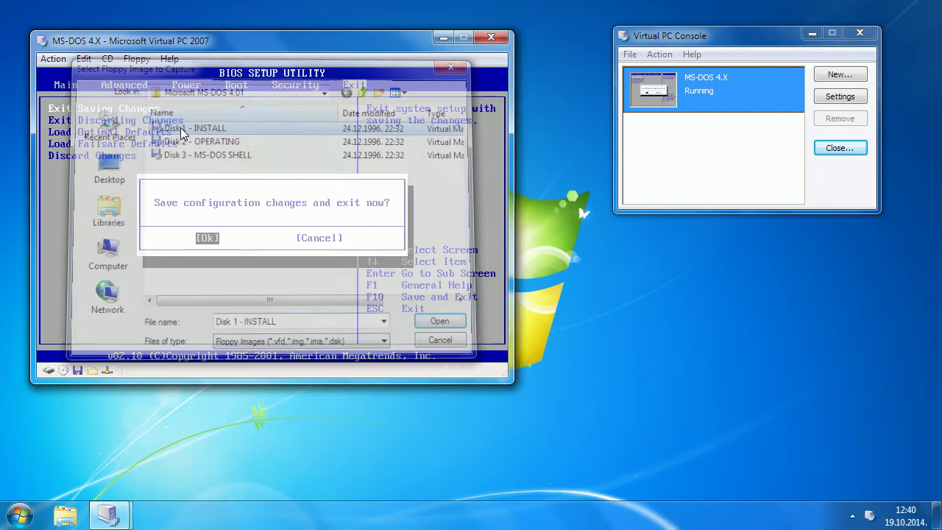
key("Return")
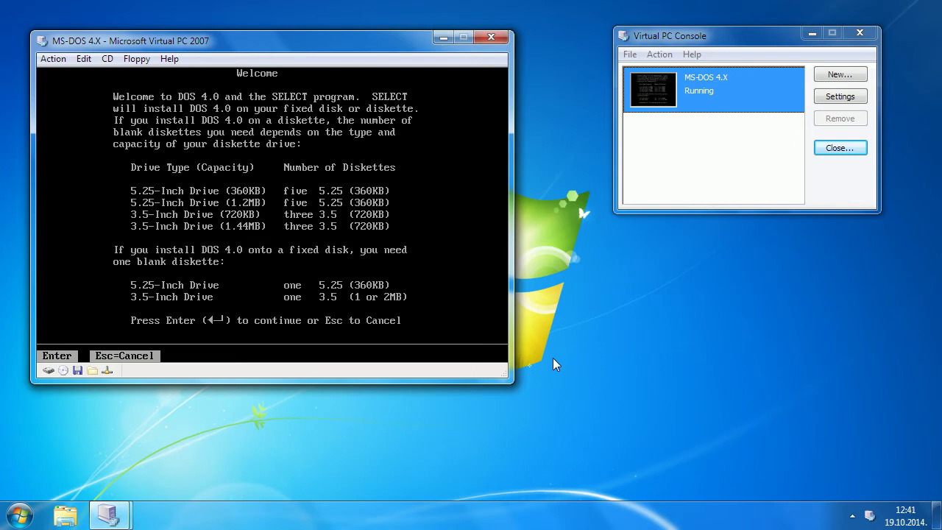
key("Return")
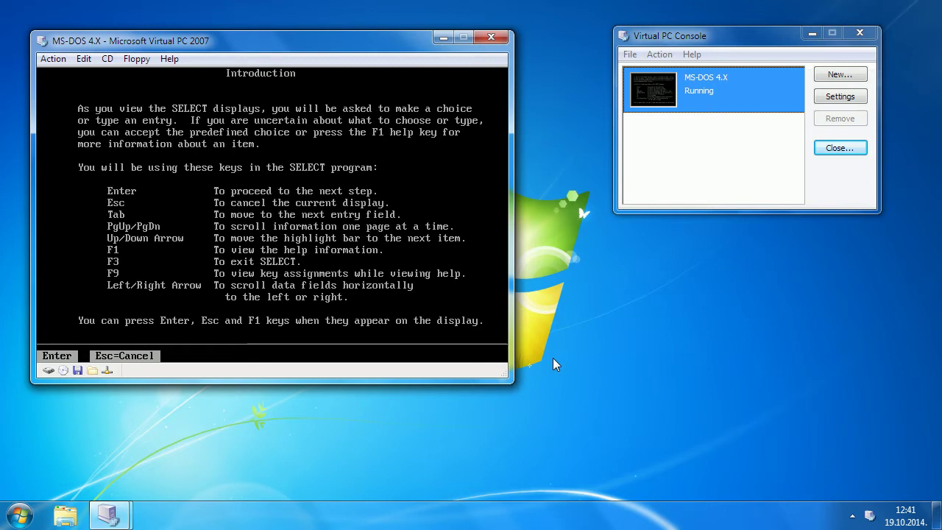
- Choose maximum DOS function and accept the predefined United States country and keyboard
key("Return")
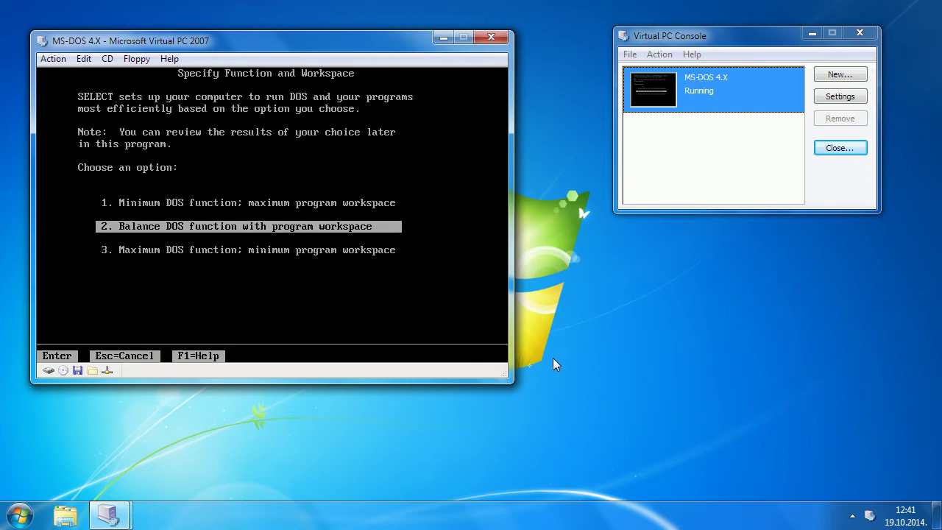
key("Down")
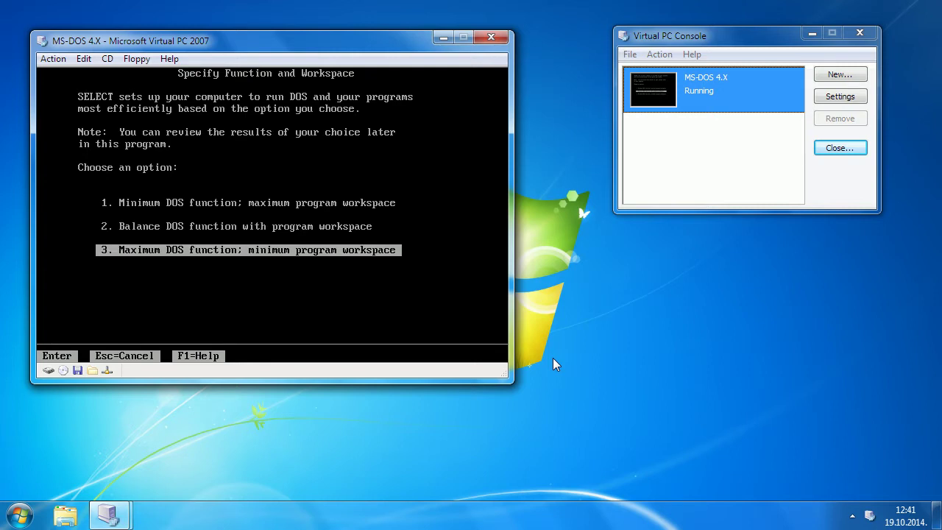
key("Return")
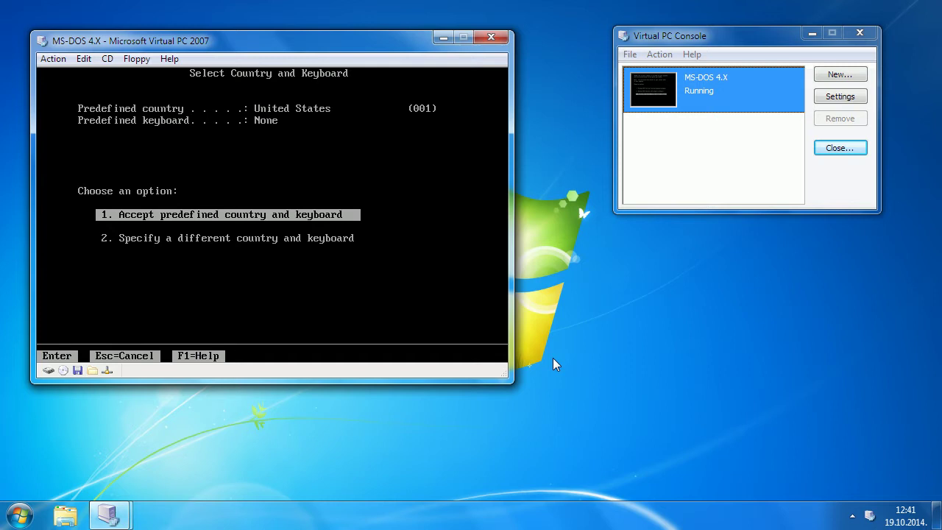
key("Down")
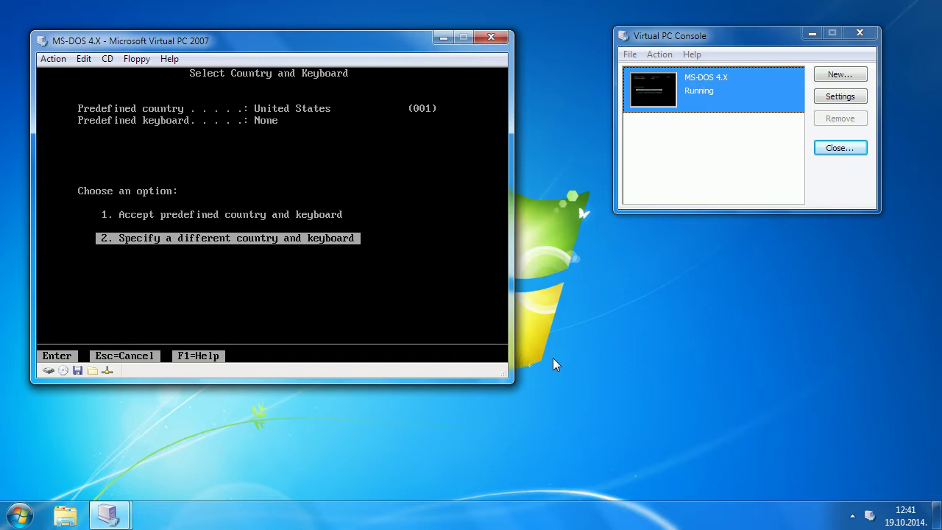
key("Up")
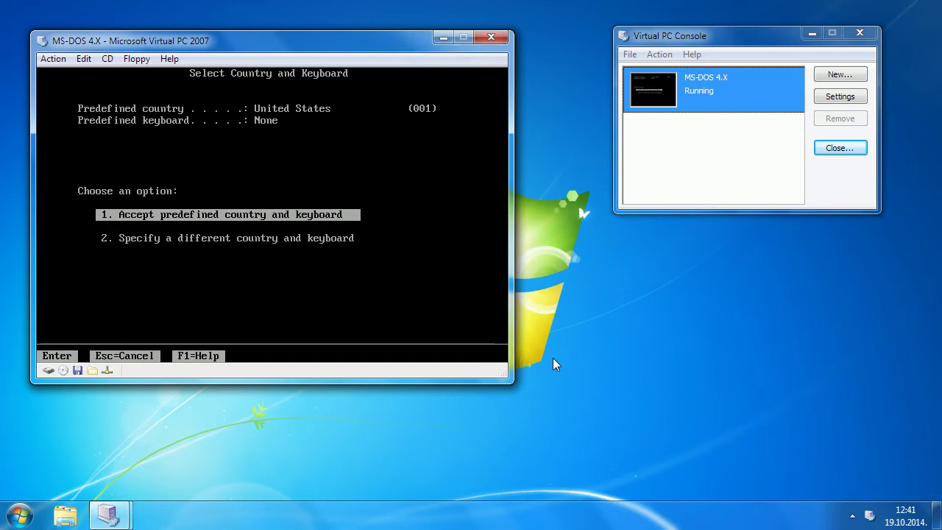
key("Return")
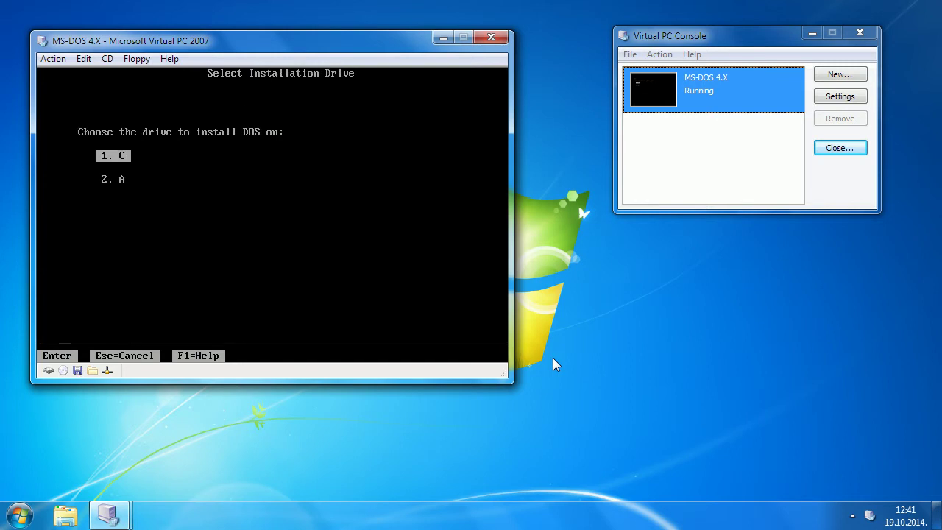
- Install to drive C in C:\DOS with 0 printers and the MS-DOS Shell, accepting the configuration
key("Return")
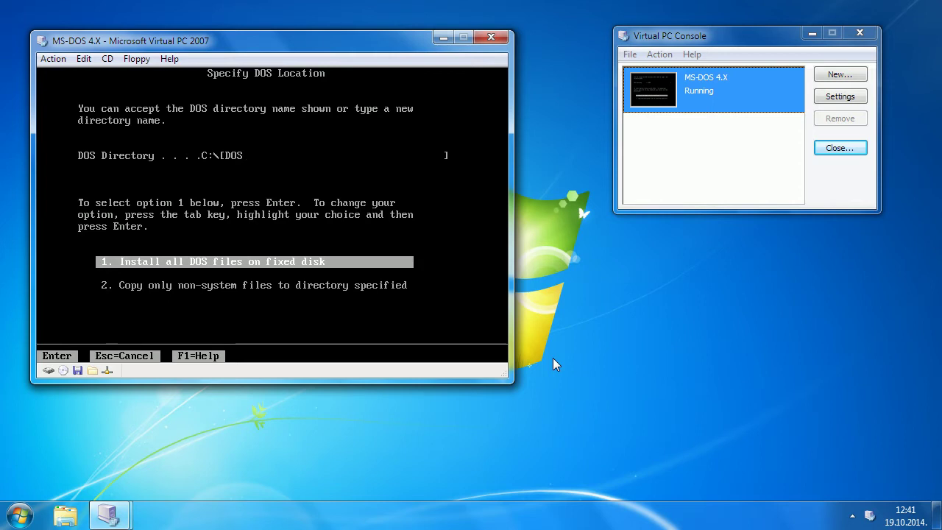
key("Return")
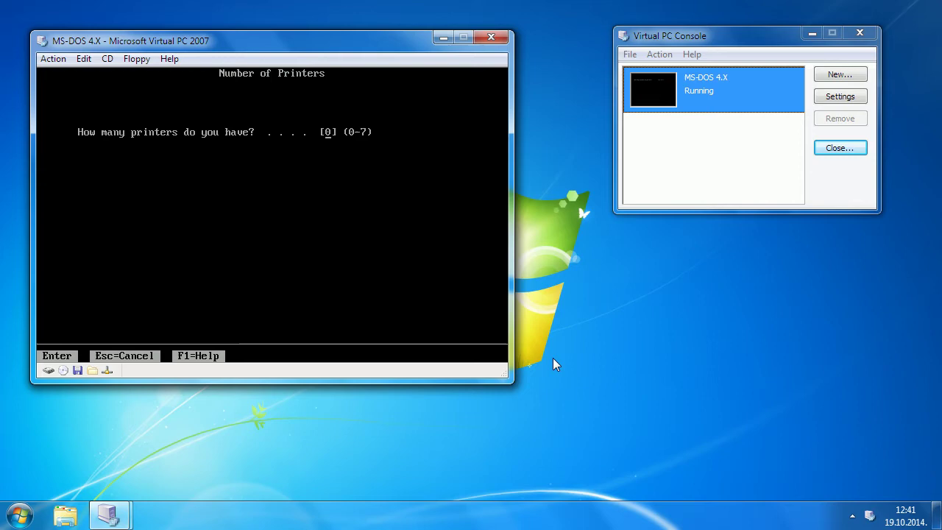
key("Return")
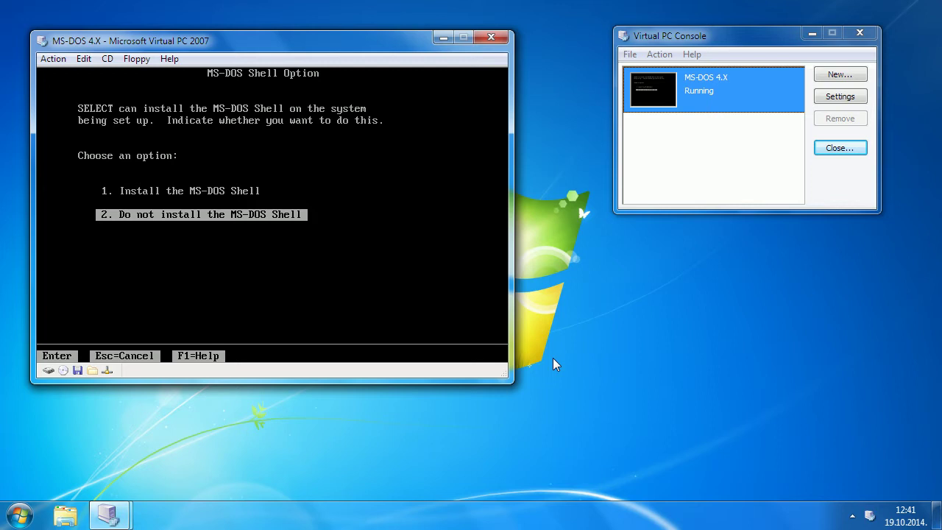
key("Up")
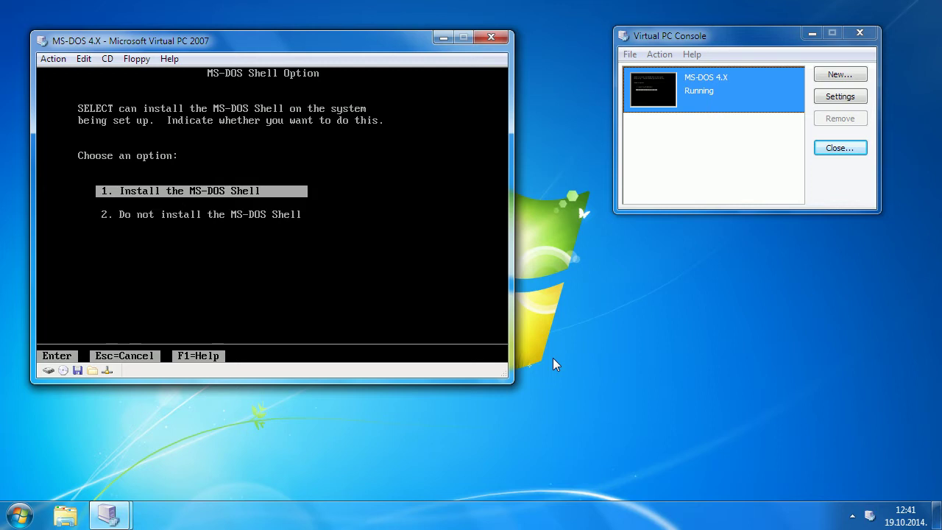
key("Return")
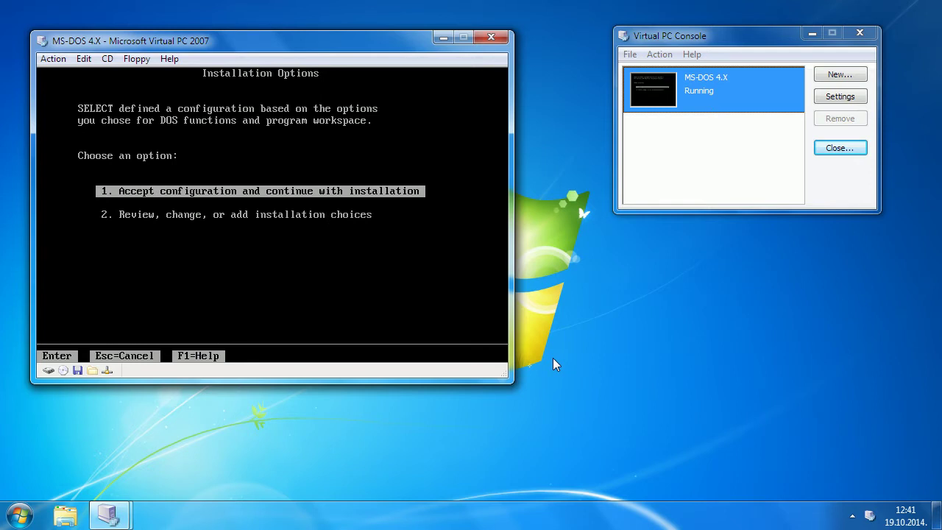
key("Return")
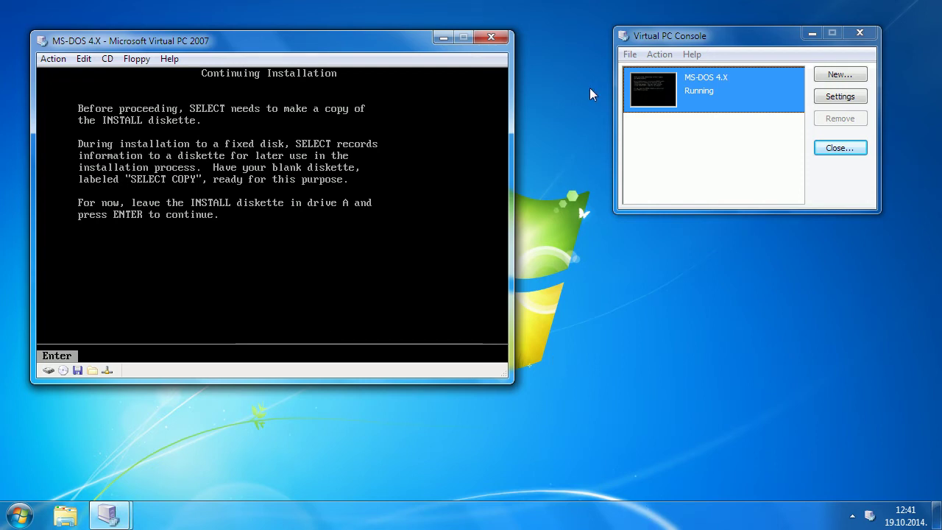
- Create a new 720 KB virtual floppy disk in the Virtual Disk Wizard
left_click(630, 54)
left_click(640, 87)
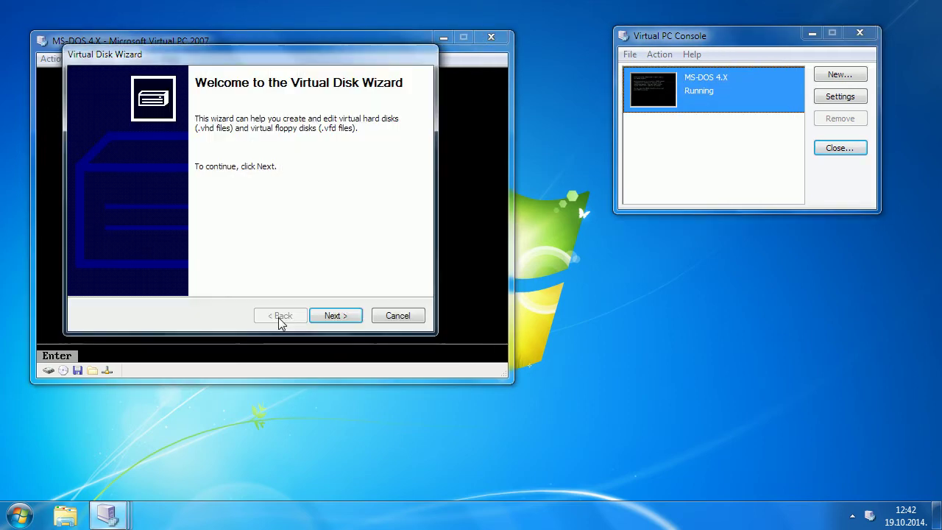
left_click(331, 319)
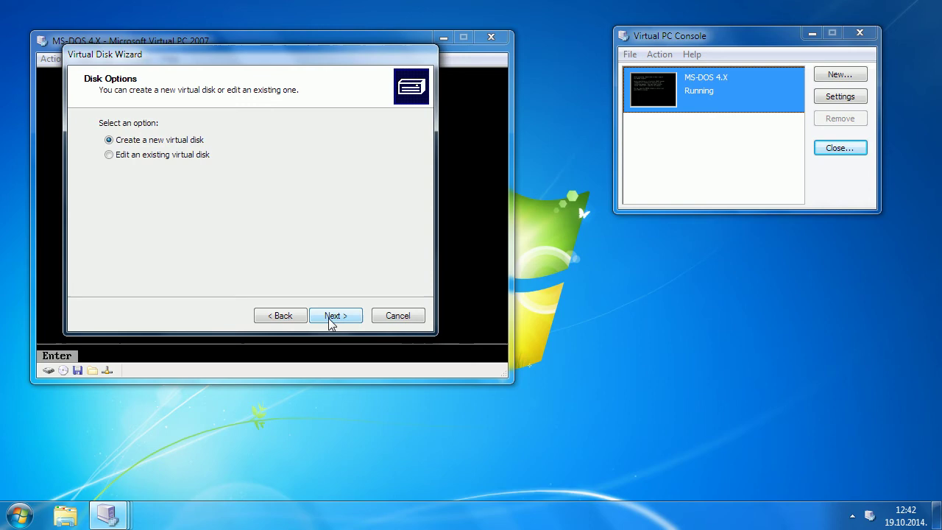
left_click(330, 321)
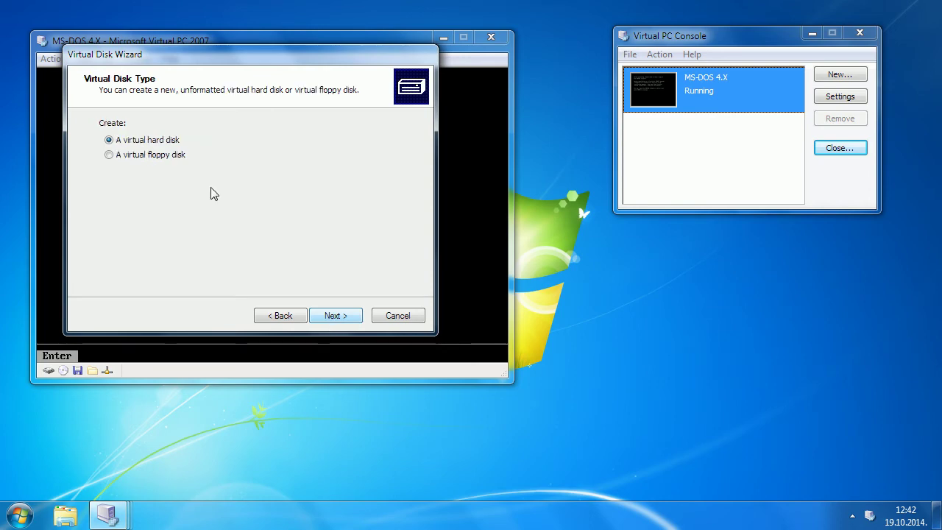
left_click(147, 155)
left_click(322, 315)
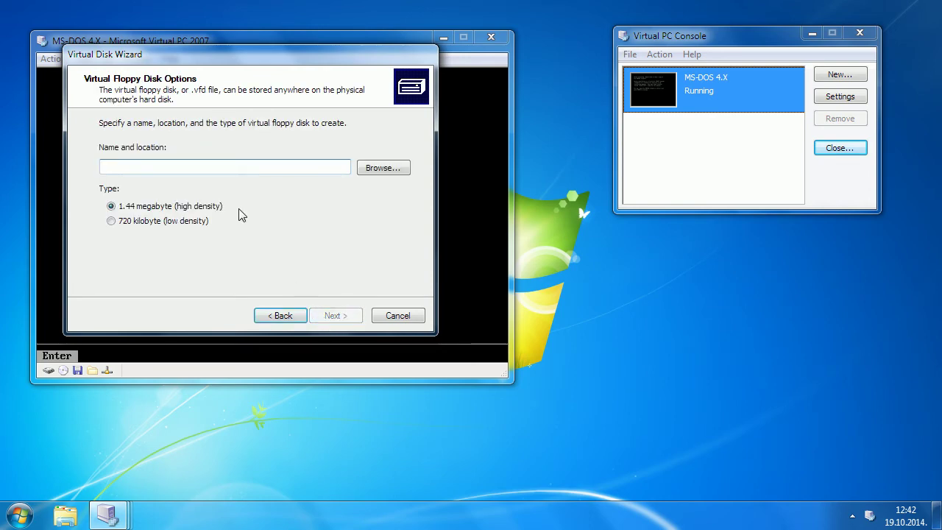
left_click(151, 221)
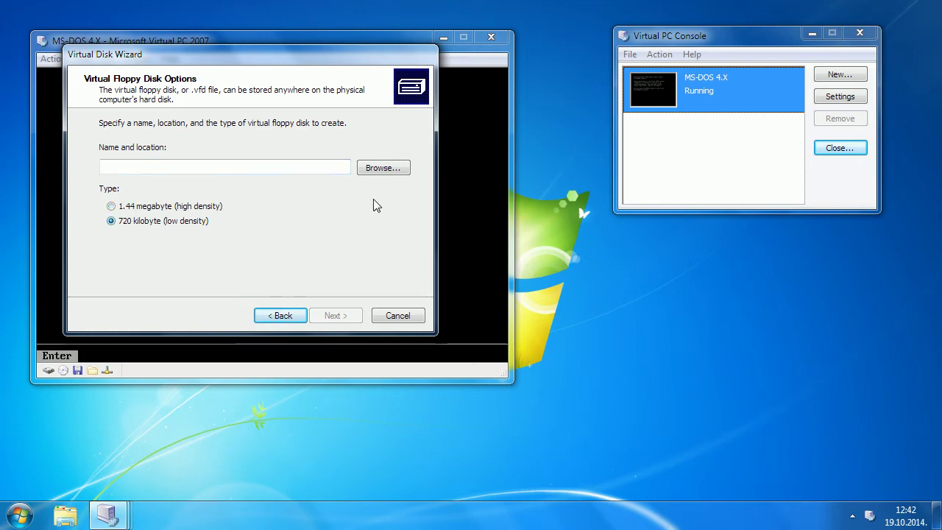
- Save the floppy as 'Disk 4 - SELECT COPY' and finish the wizard
left_click(378, 172)
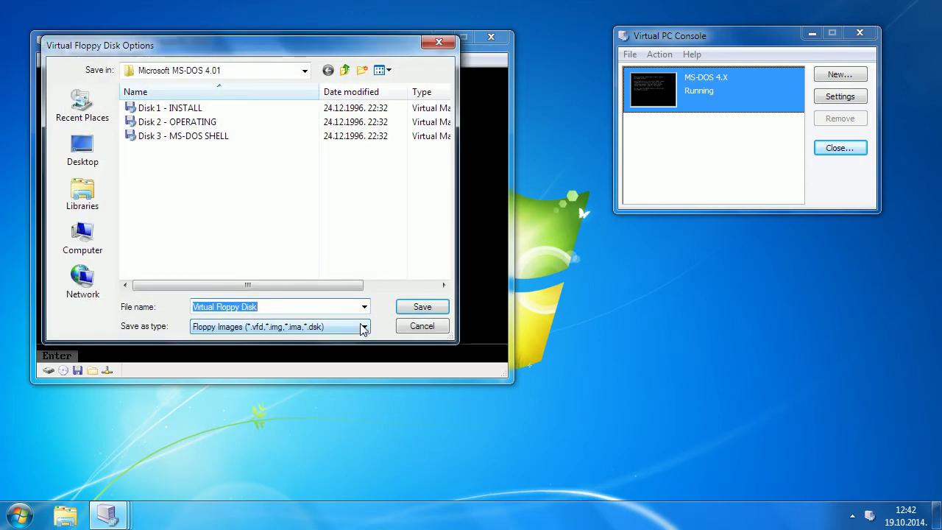
type("Disk 4 - ")
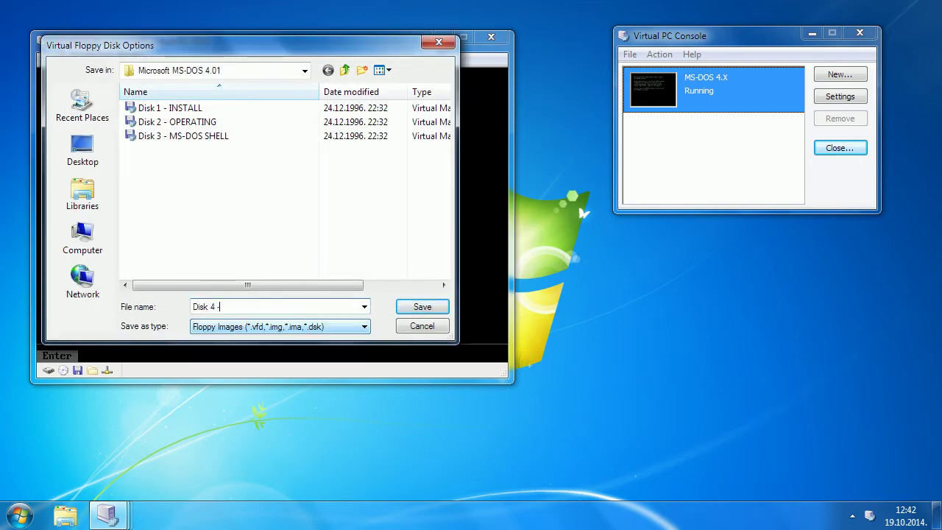
type("SELECT COPY")
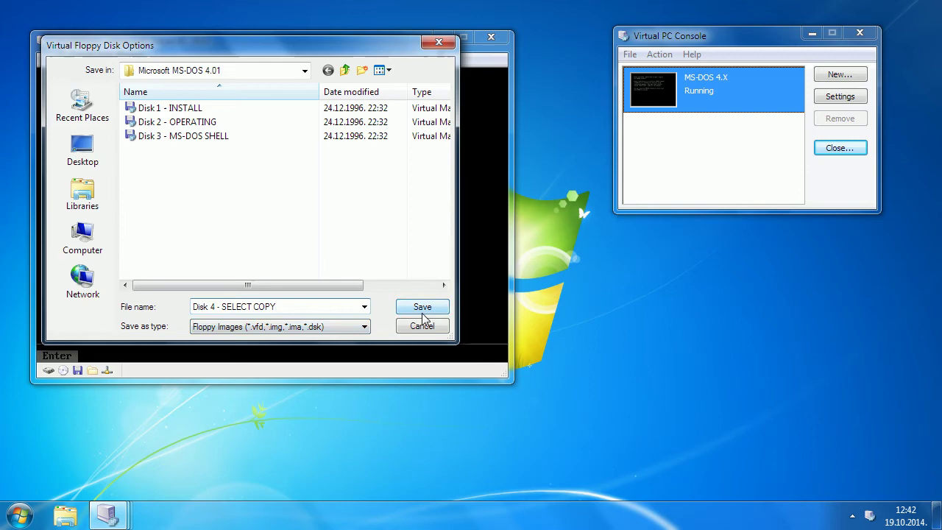
left_click(419, 311)
left_click(334, 315)
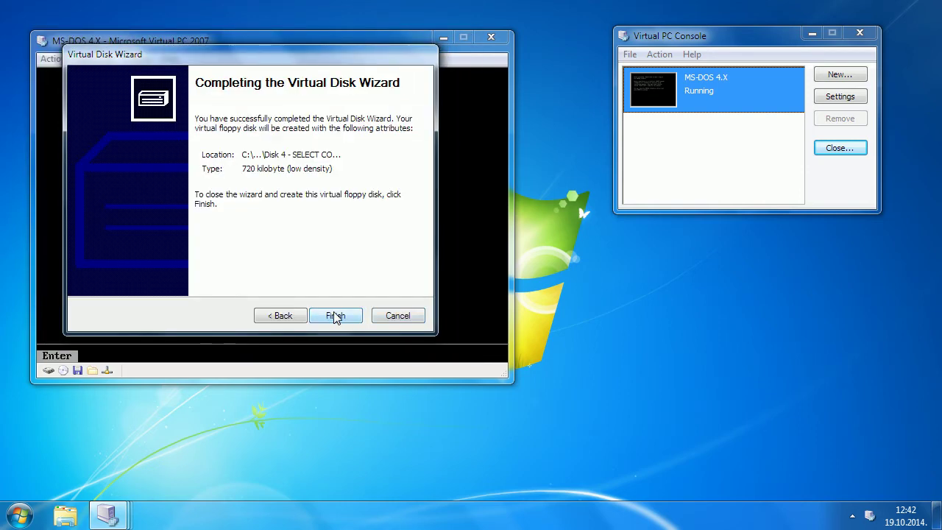
left_click(333, 315)
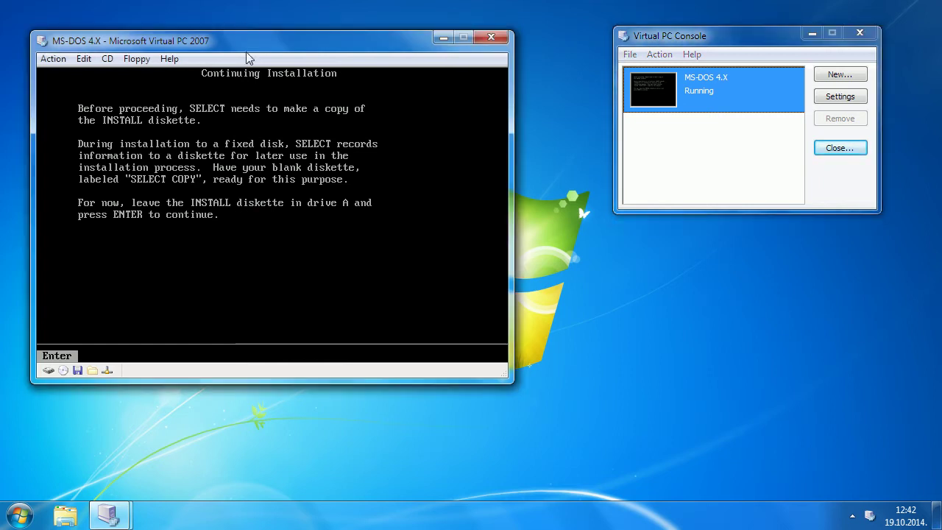
- Insert the Disk 4 - SELECT COPY image as drive A and start the diskette copy
key("Return")
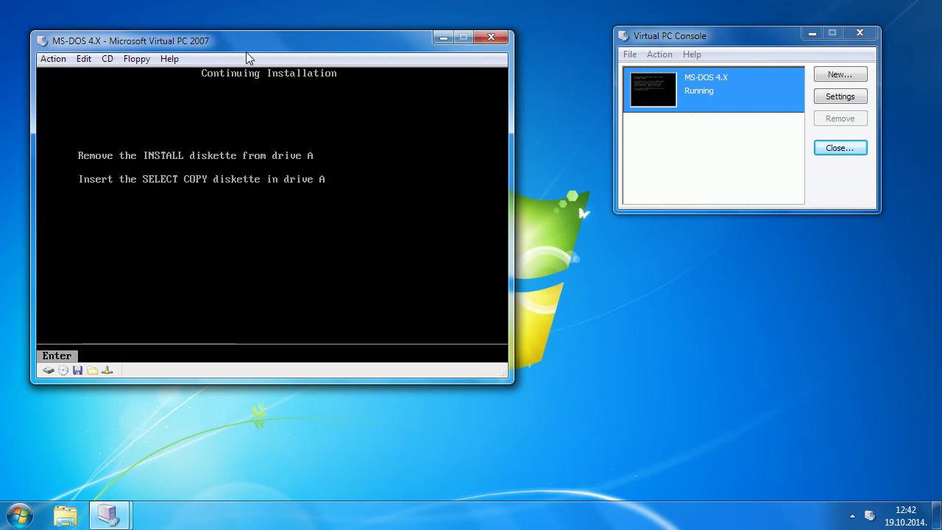
left_click(76, 369)
left_click(97, 418)
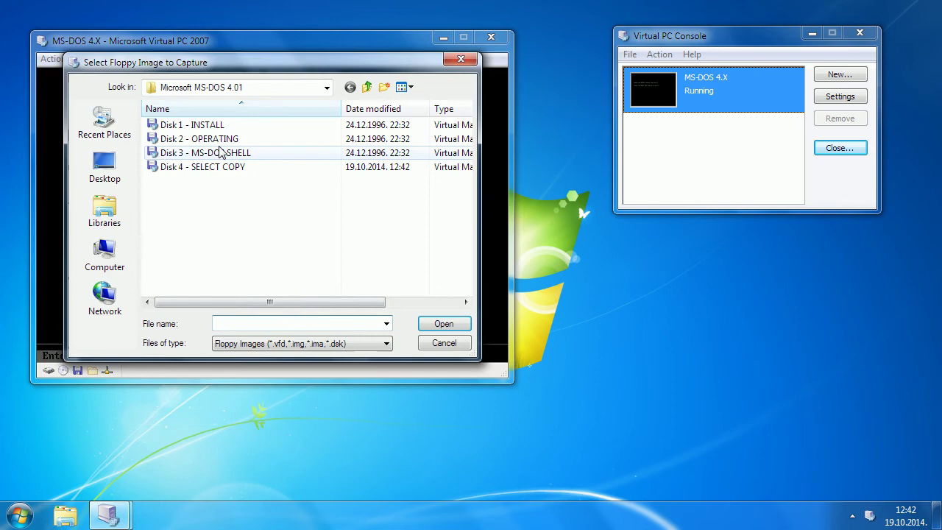
left_click(205, 168)
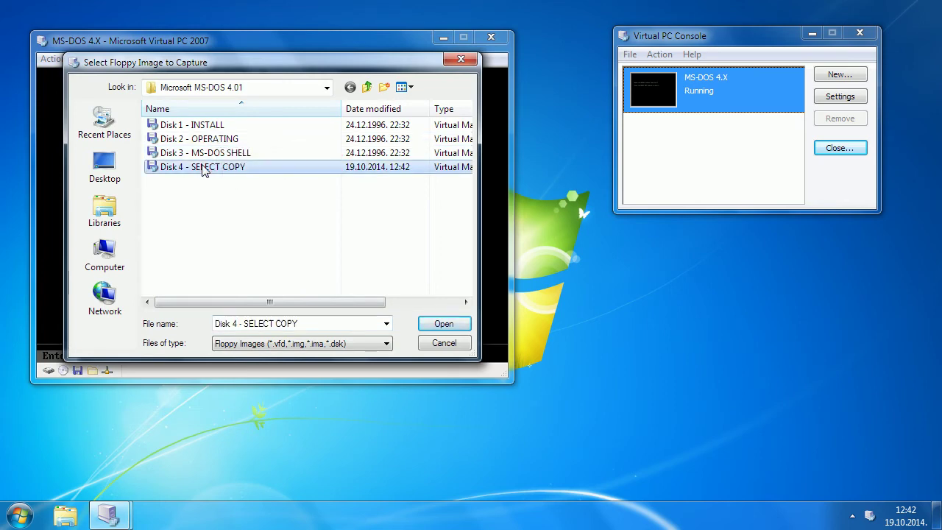
left_click(444, 323)
key("Return")
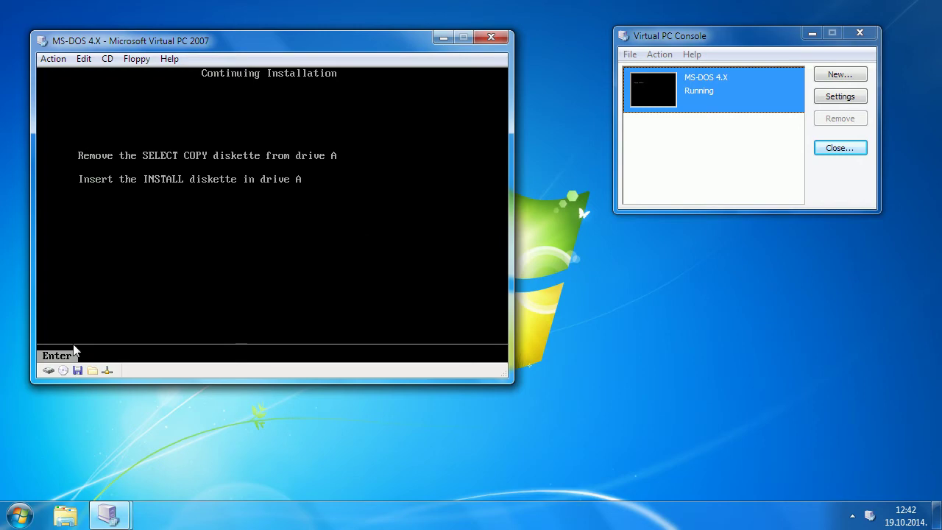
- Swap in the Disk 1 - INSTALL image to continue copying
left_click(77, 370)
left_click(100, 418)
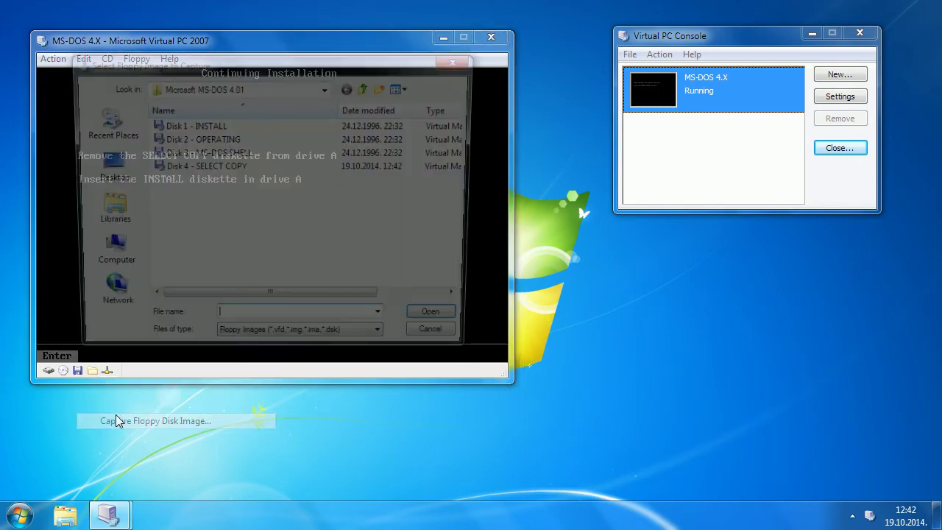
double_click(177, 127)
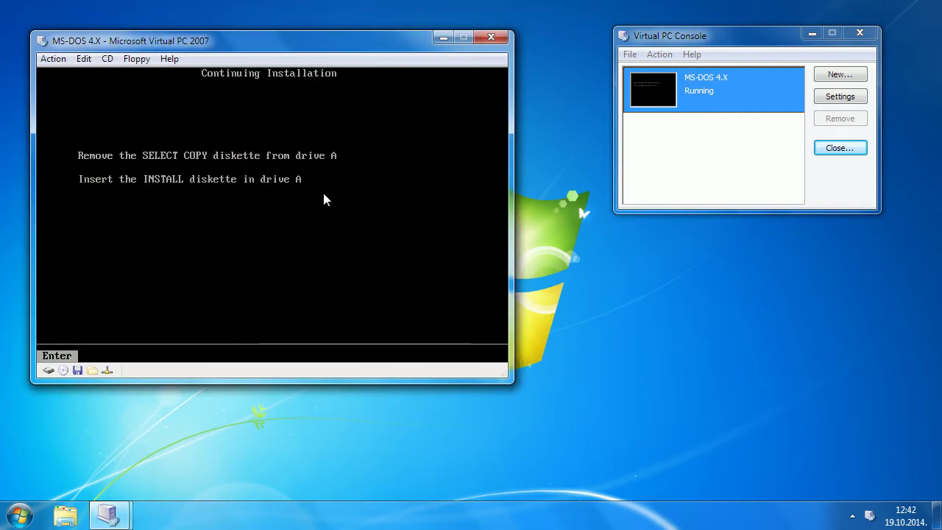
key("Return")
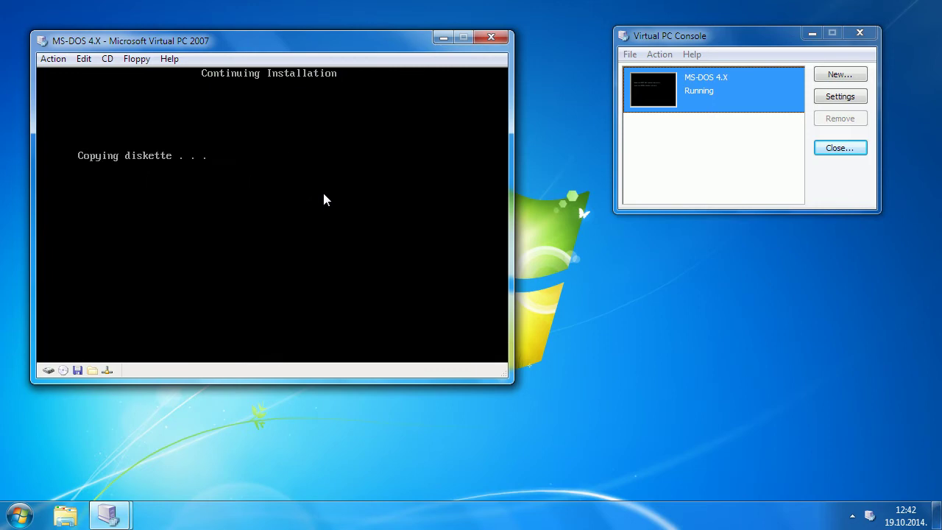
- Reinsert Disk 4 - SELECT COPY to finish the copy and reach disk partitioning
left_click(79, 371)
left_click(116, 421)
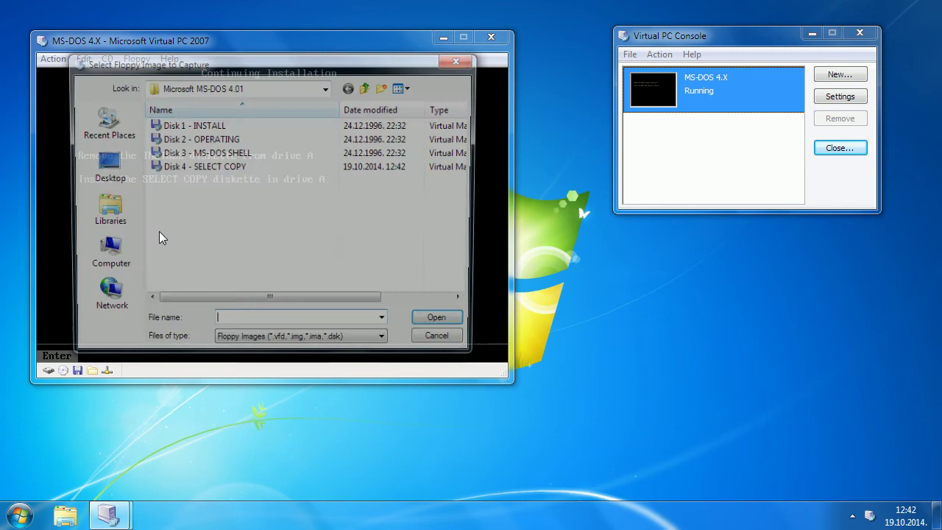
double_click(172, 169)
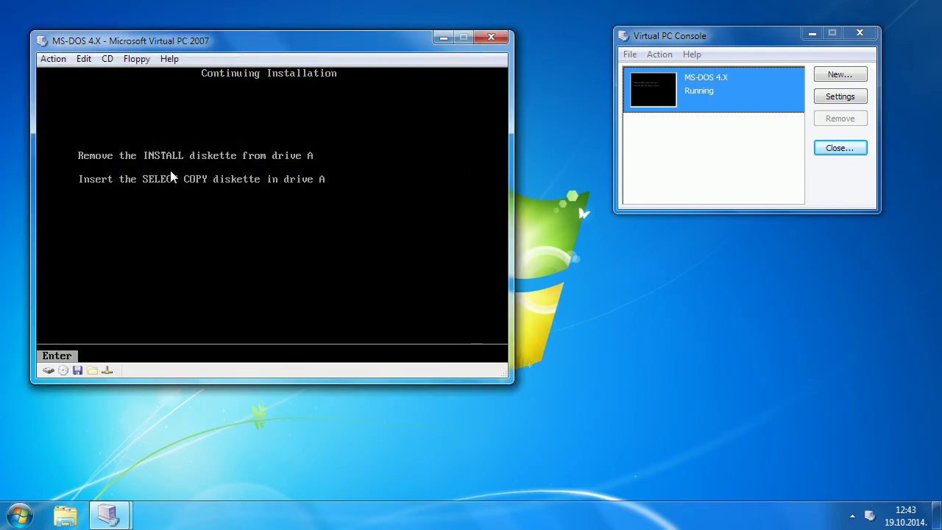
key("Return")
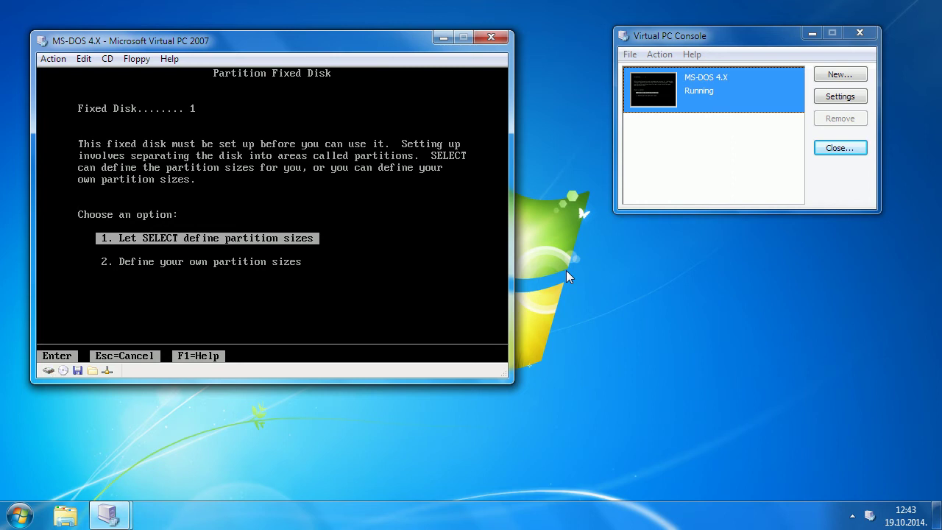
- Let SELECT define partition sizes, then restart the VM with Ctrl+Alt+Del
key("Return")
left_click(53, 59)
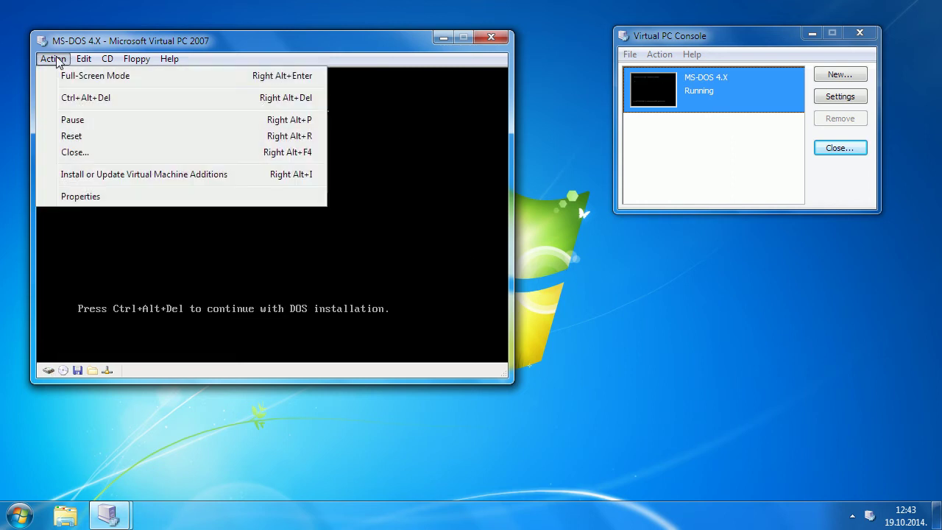
left_click(53, 99)
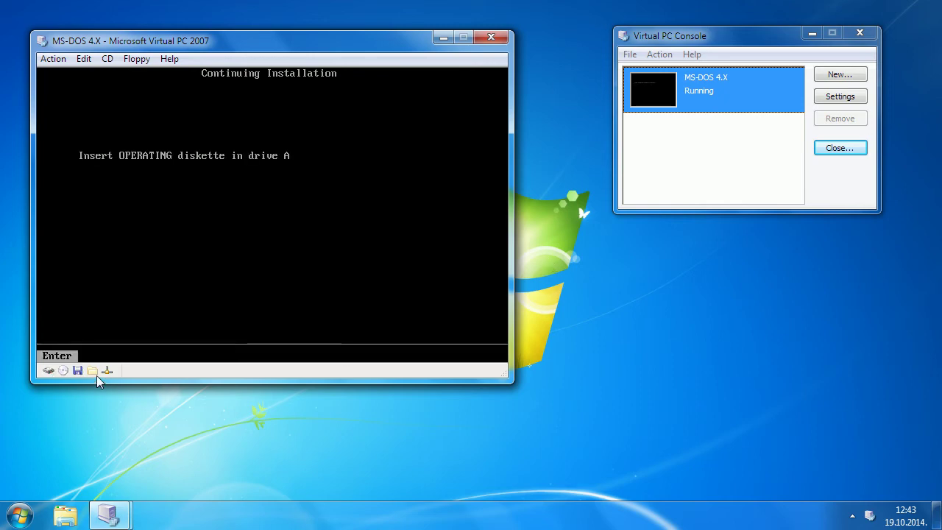
- Insert the Disk 2 - OPERATING image and continue setup
right_click(78, 371)
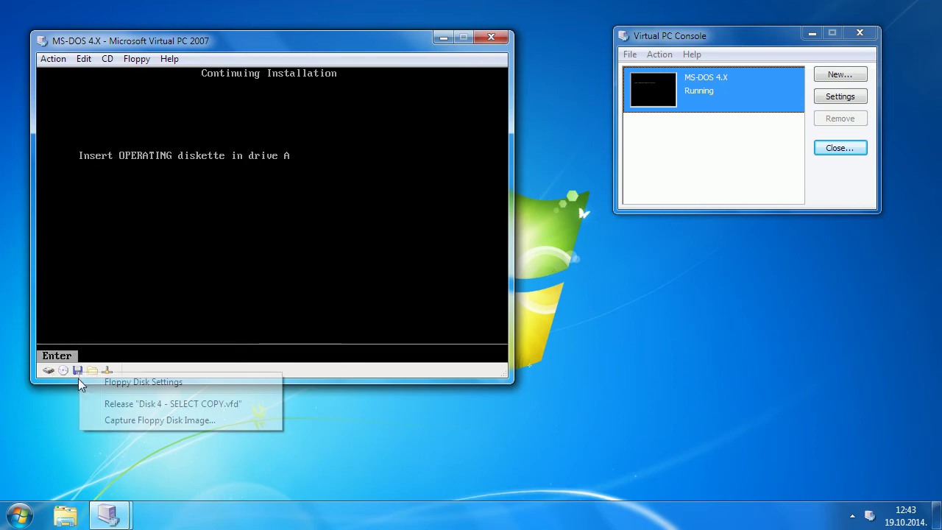
left_click(111, 420)
double_click(211, 139)
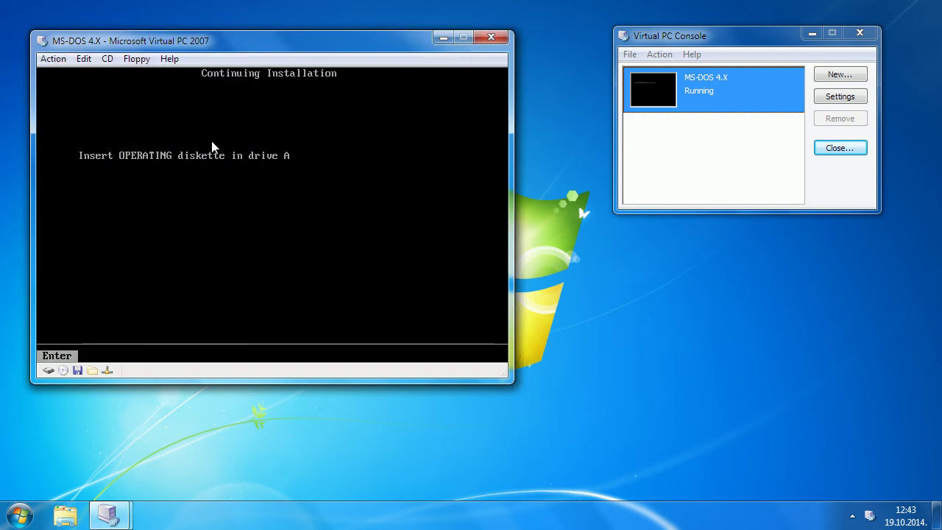
key("Return")
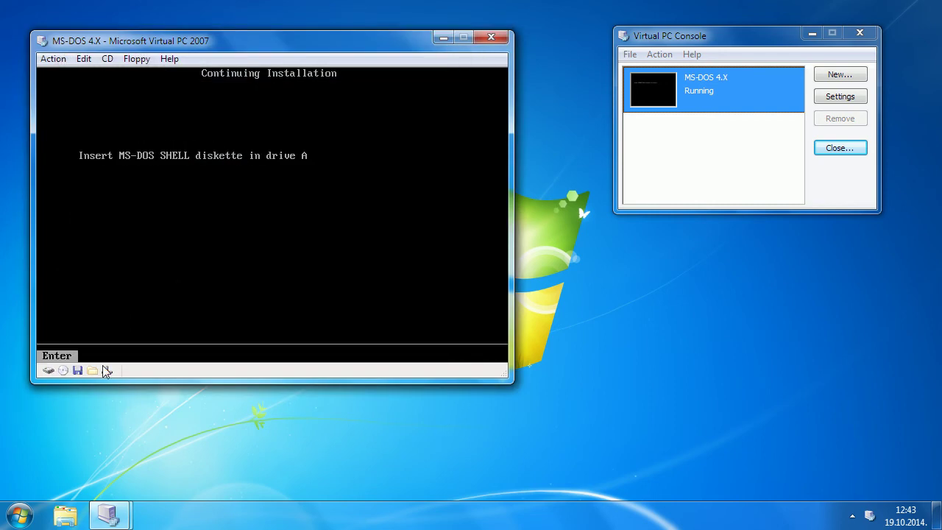
- Insert the Disk 3 - MS-DOS SHELL image and continue to installation complete
left_click(79, 373)
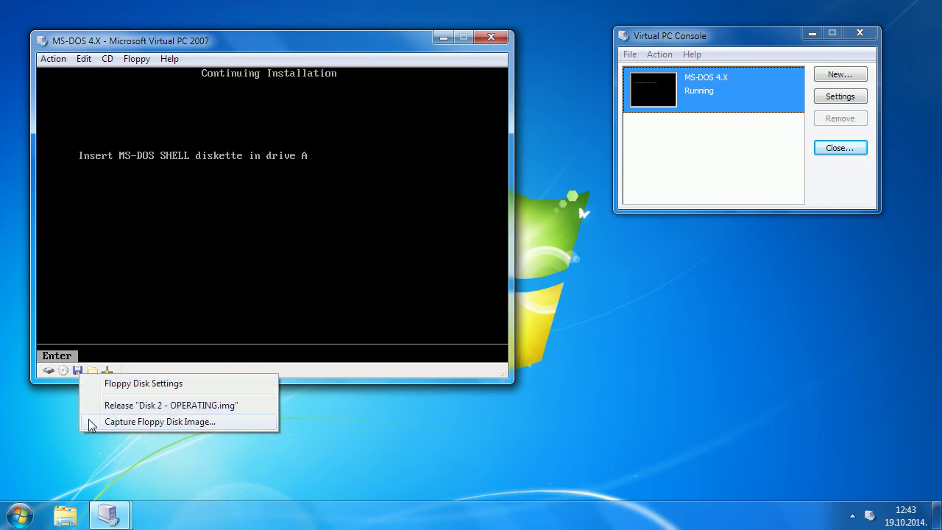
left_click(89, 420)
double_click(169, 153)
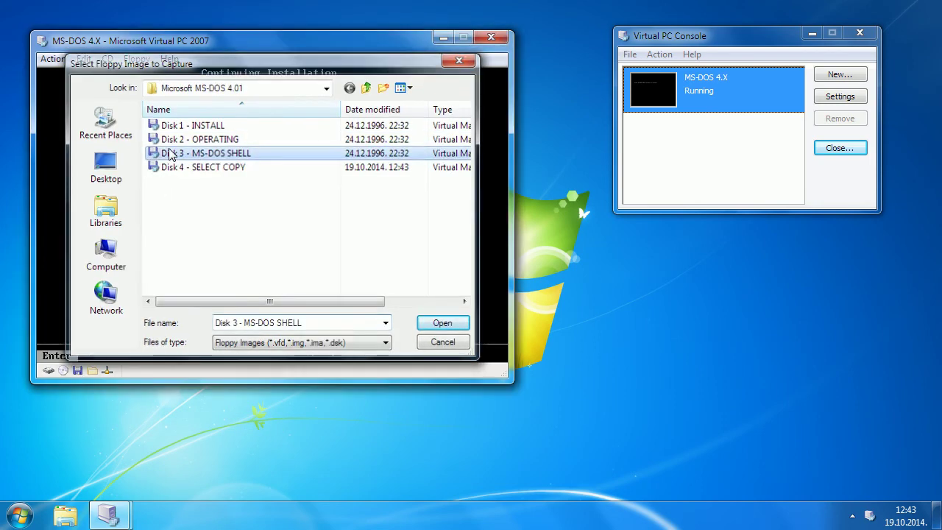
key("Return")
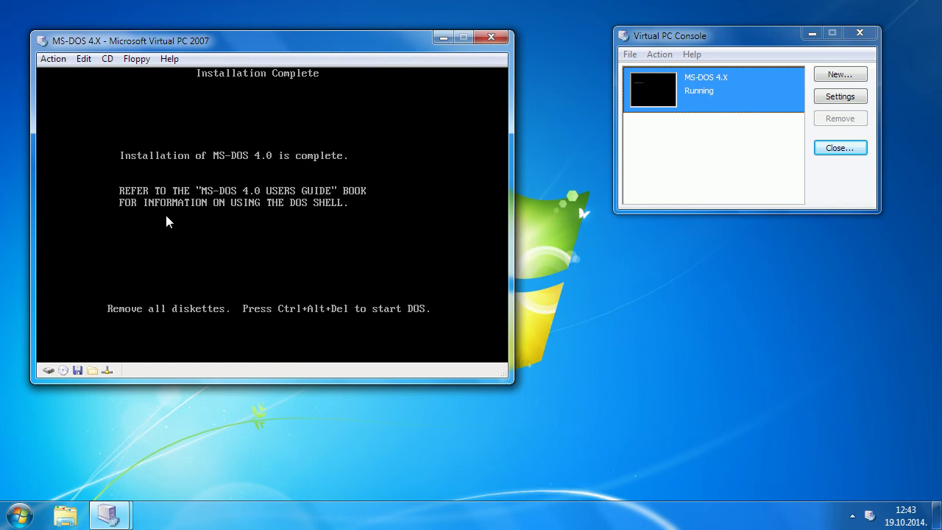
- Release the MS-DOS SHELL floppy image and reboot the VM with Ctrl+Alt+Del
left_click(77, 370)
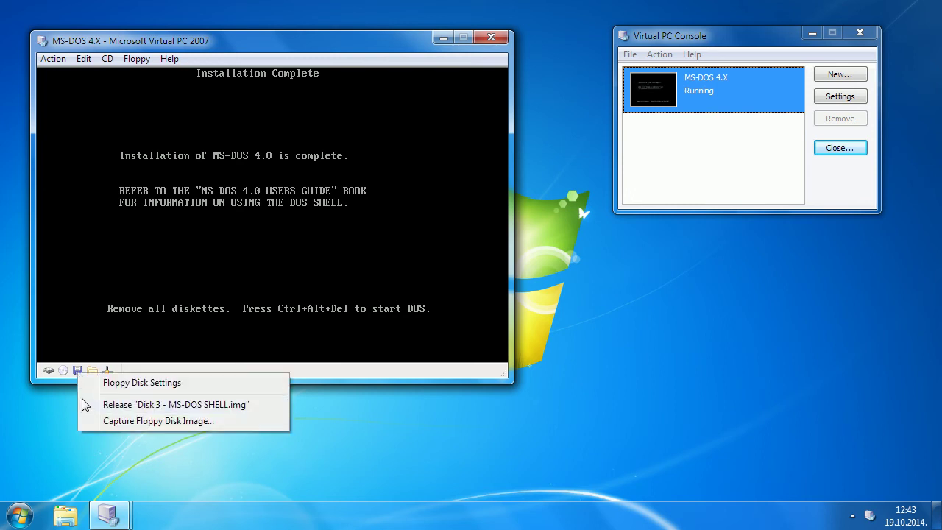
left_click(88, 402)
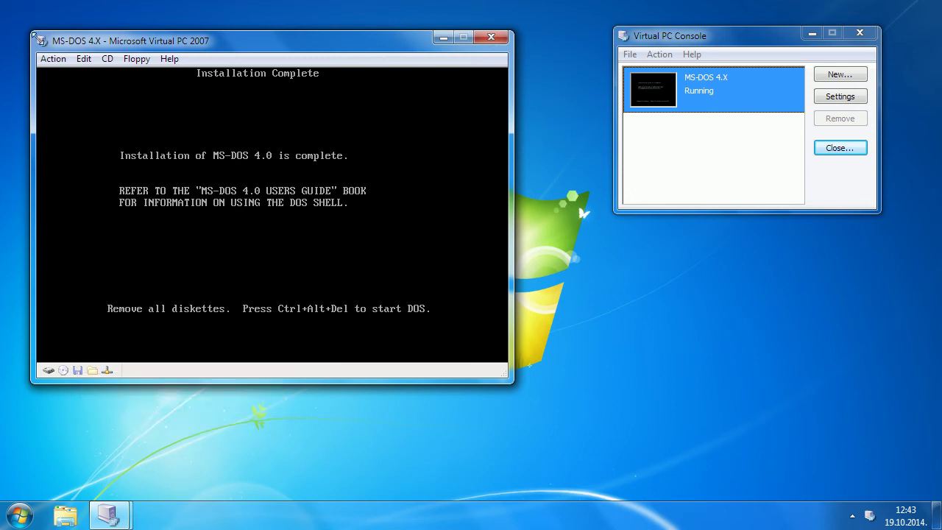
left_click(53, 59)
left_click(64, 103)
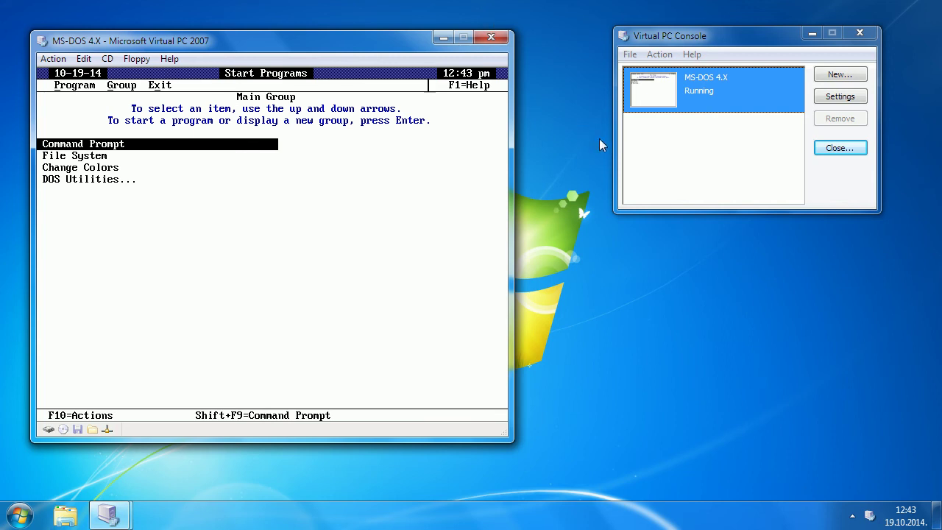
- Launch Command Prompt from the Main Group, then type exit to return to the shell
key("Down")
key("Down")
key("Up")
key("Up")
key("Return")
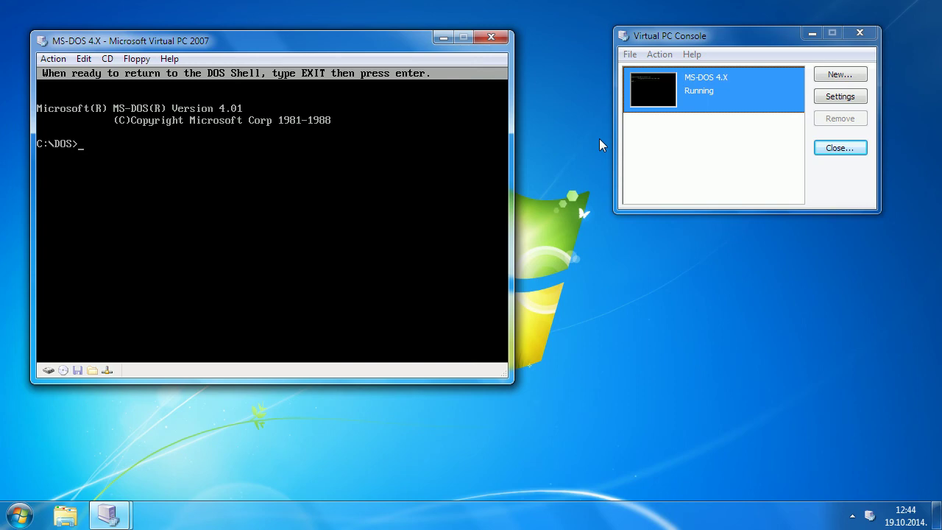
type("exit")
key("Return")
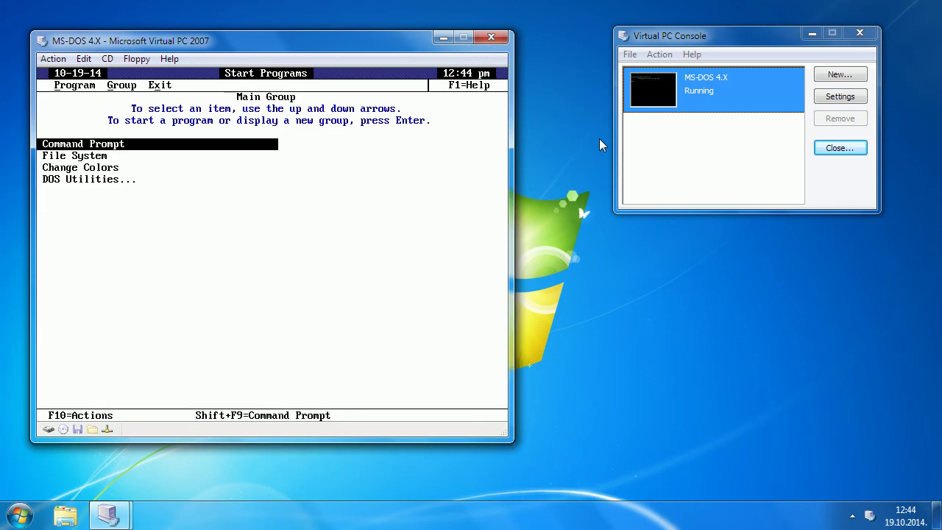
- Open the File System view and step through drives to B, then back to C
key("Down")
key("Return")
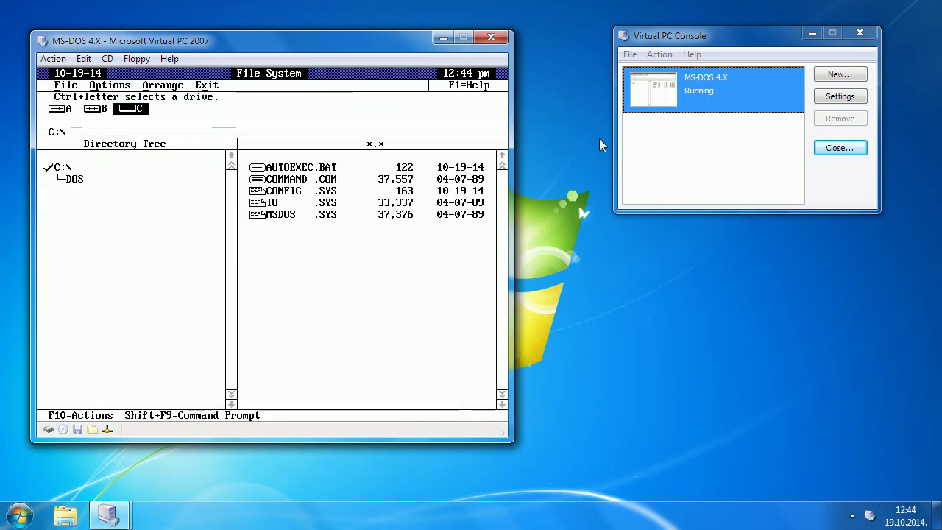
key("Left")
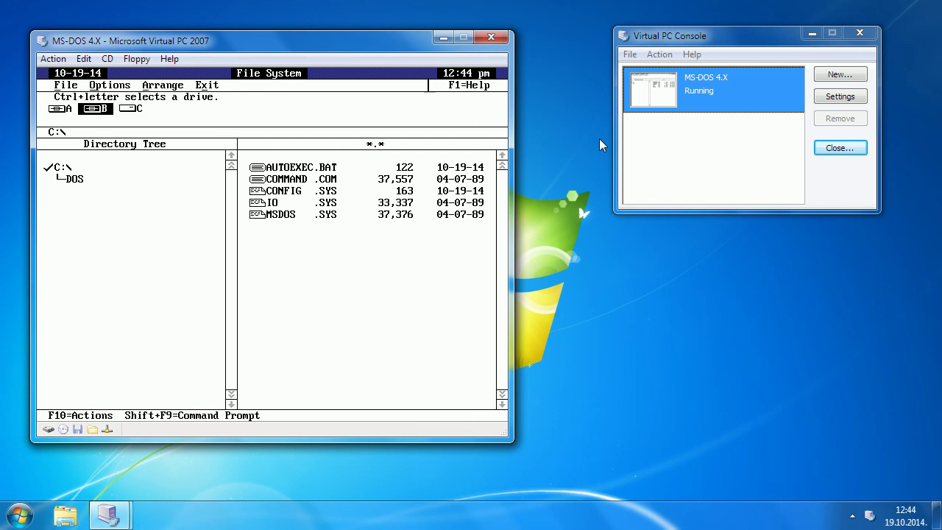
key("Left")
key("Right")
key("Right")
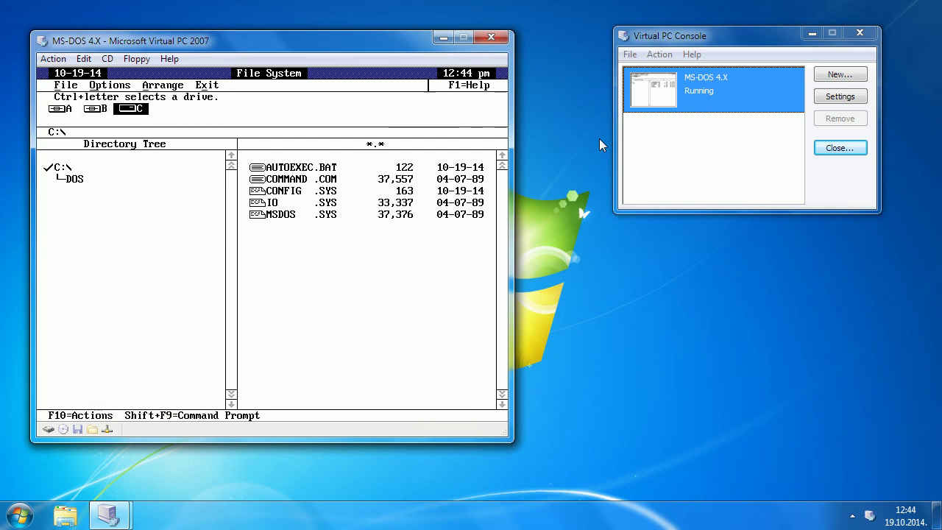
- Browse the File System's File and Arrange menus, then exit the File System
key("F10")
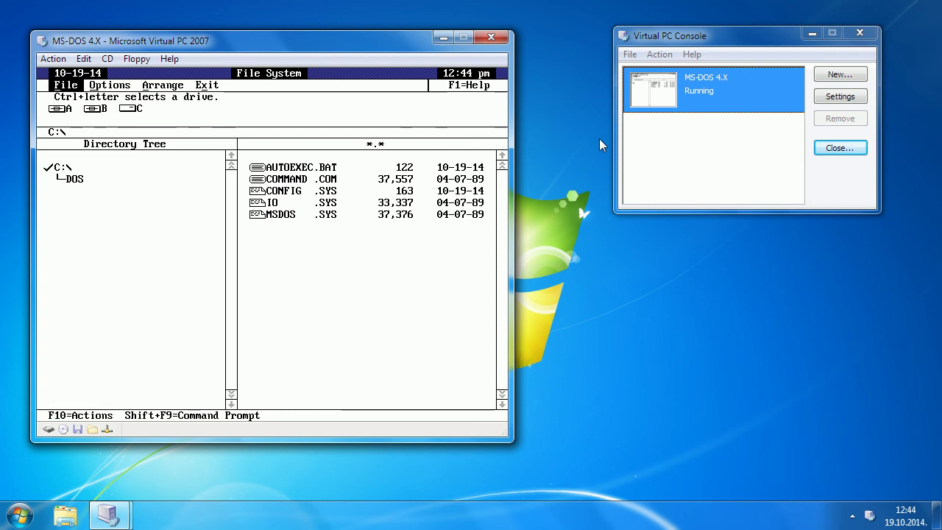
key("Return")
key("Right")
key("Right")
key("Left")
key("Left")
key("Left")
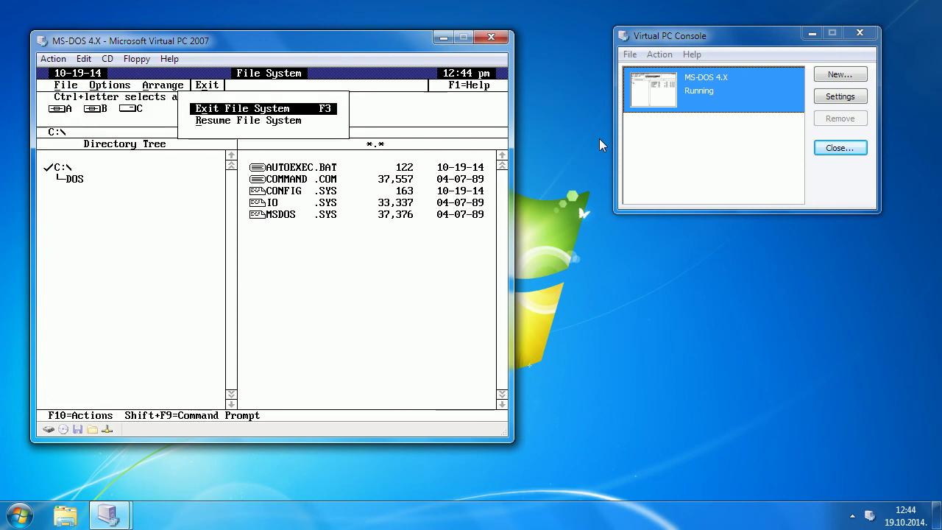
key("Return")
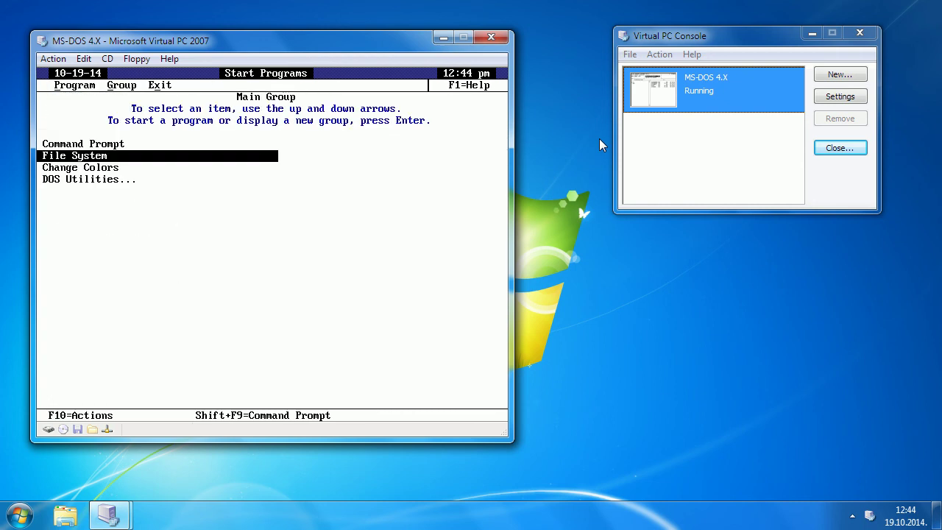
- Bring up the Exit menu on the Start Programs menu bar
key("F10")
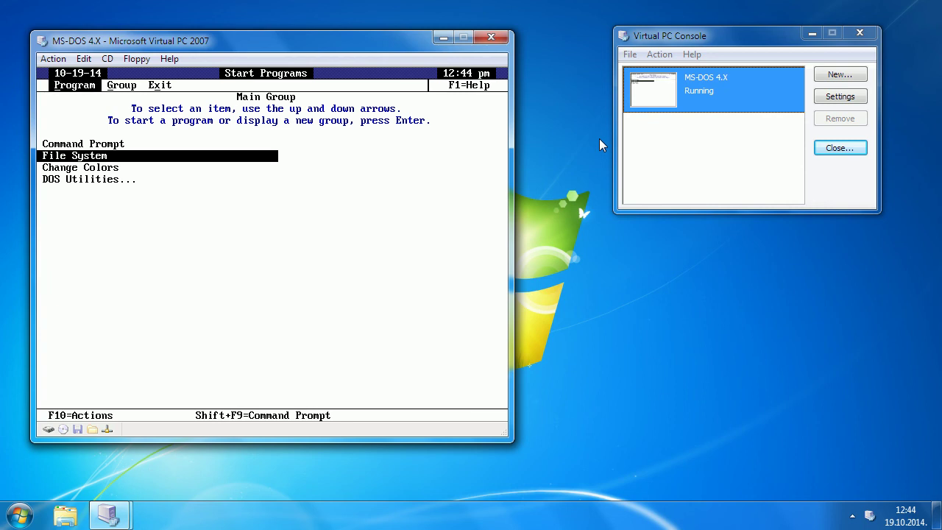
key("Right")
key("Right")
key("Return")
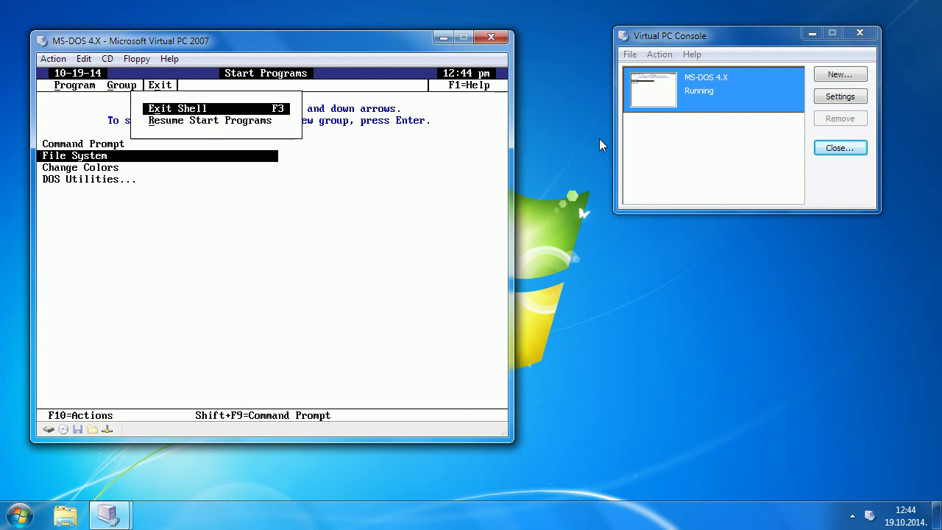
- Choose Exit Shell to leave the DOS Shell for the C:\DOS> prompt
key("Return")
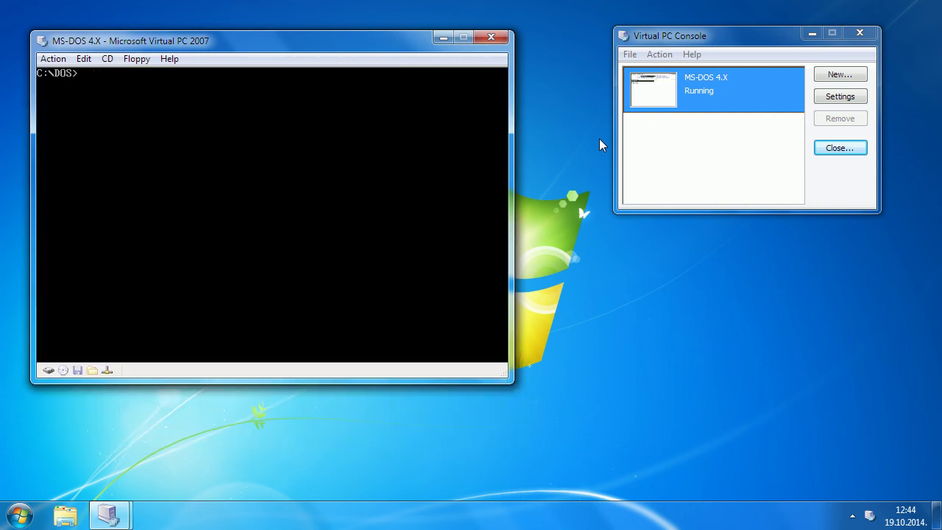